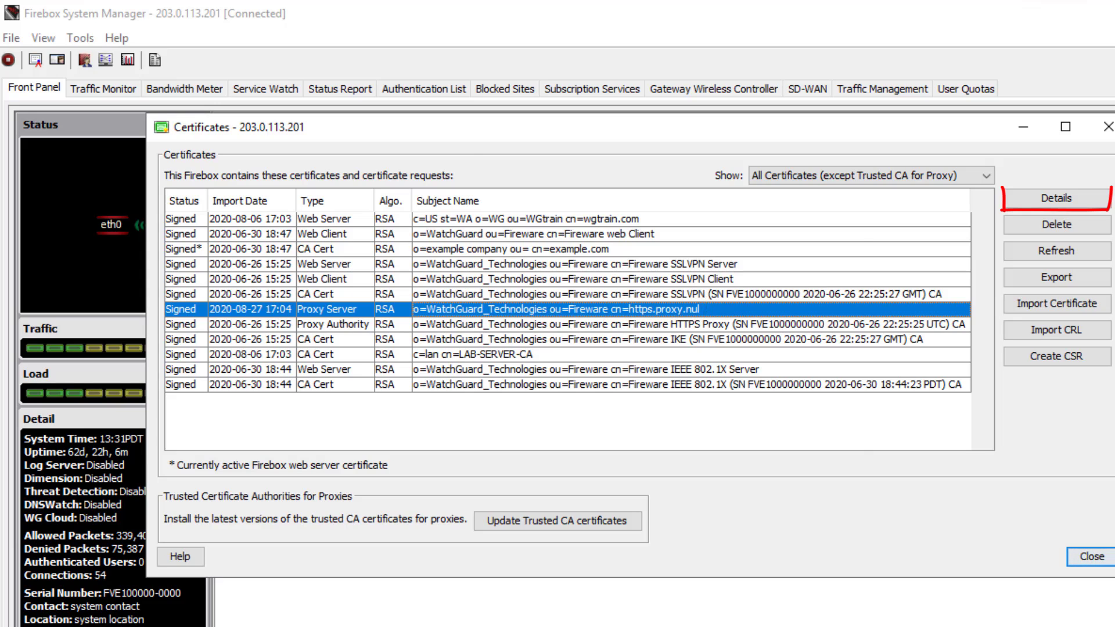
Review the current proxy server certificate's details and subject alternative name
{"action": "left_click", "coordinate": [1057, 198]}
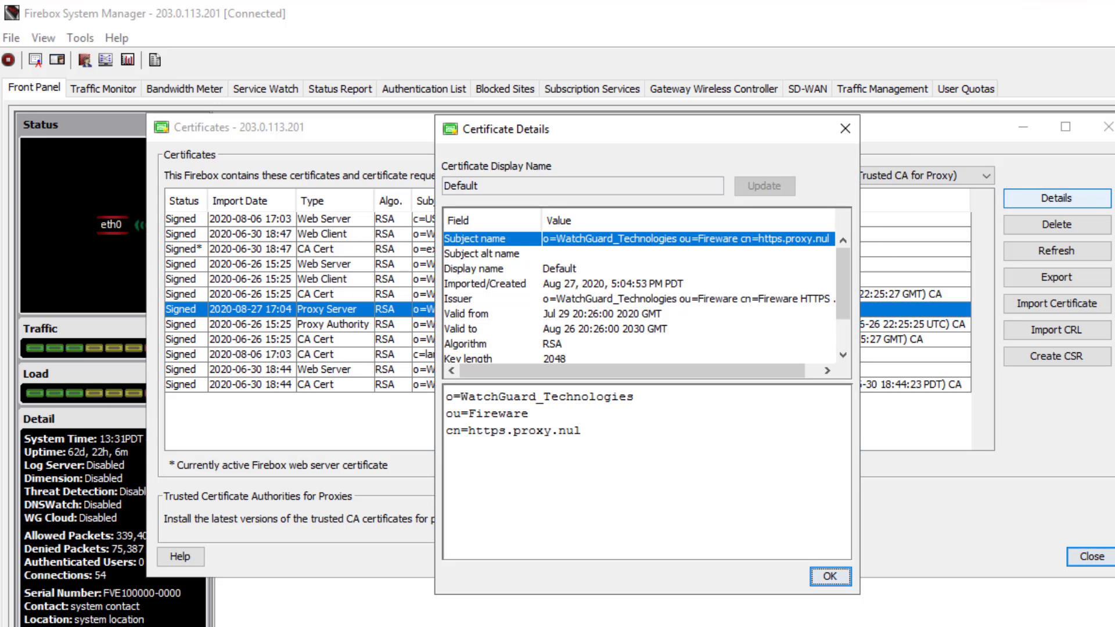
{"action": "left_click", "coordinate": [543, 257]}
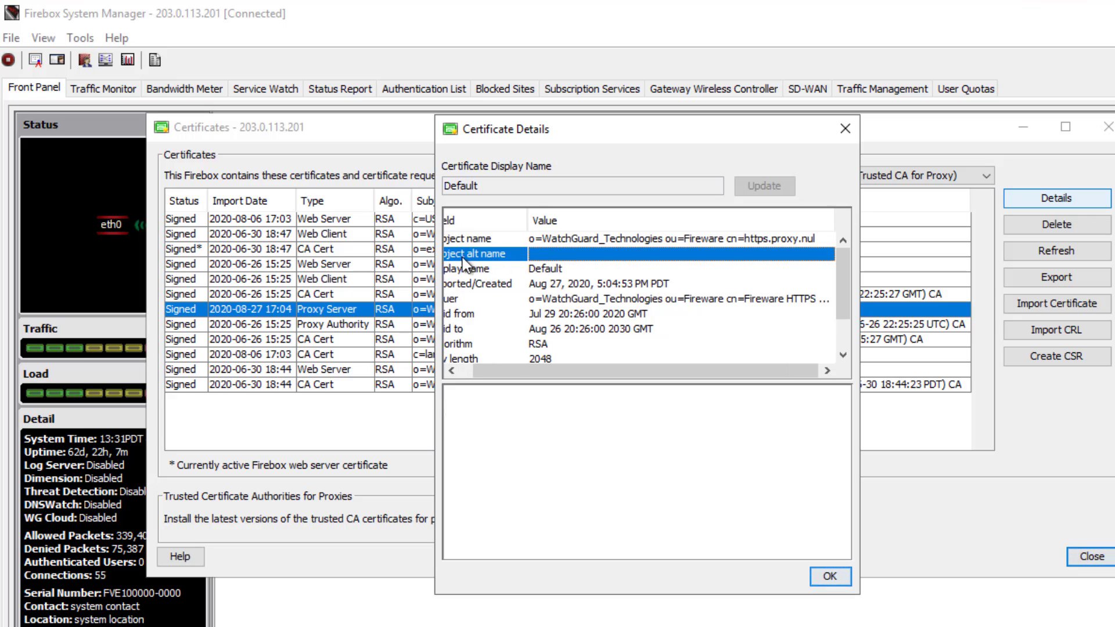
{"action": "left_click_drag", "start_coordinate": [487, 376], "coordinate": [458, 375]}
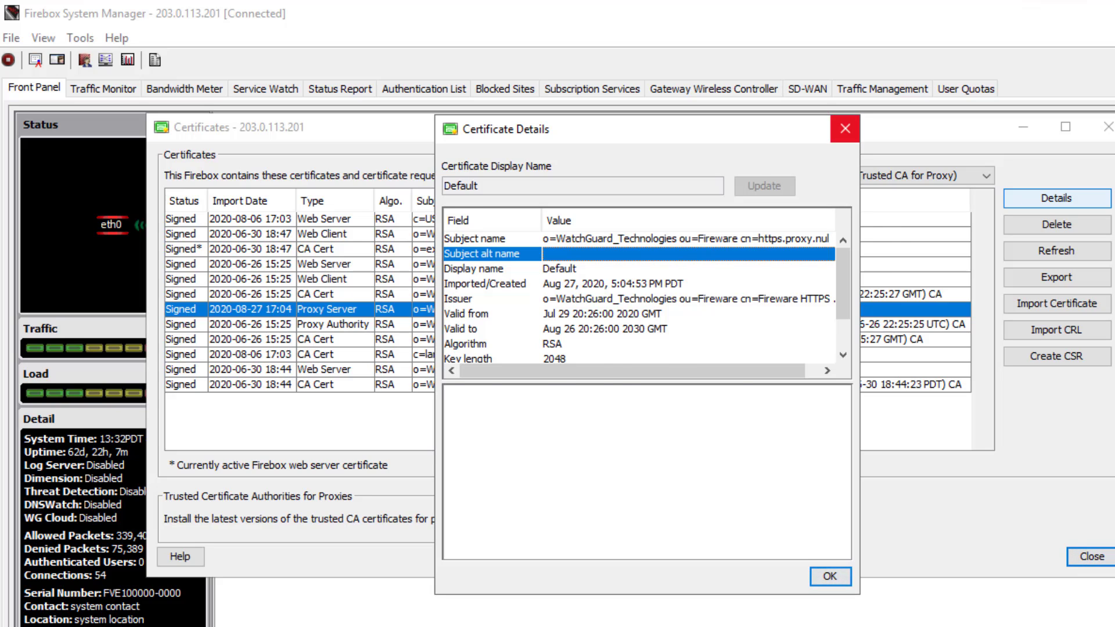
{"action": "left_click", "coordinate": [845, 129]}
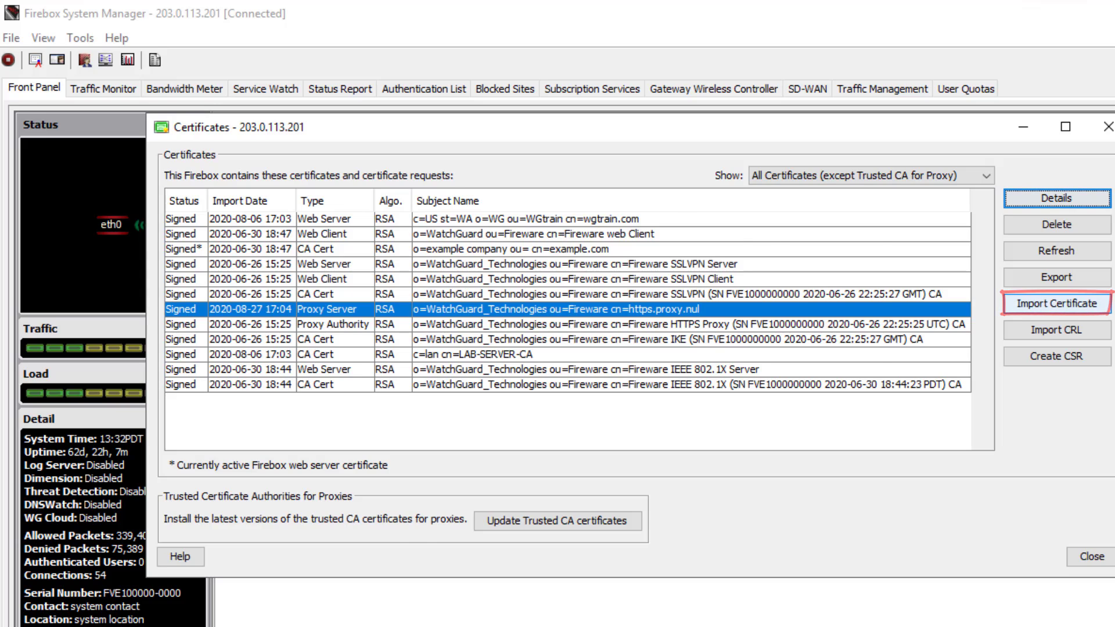
Import a new certificate as the default Proxy Server certificate in Base64 (PEM) format
{"action": "left_click", "coordinate": [1056, 303]}
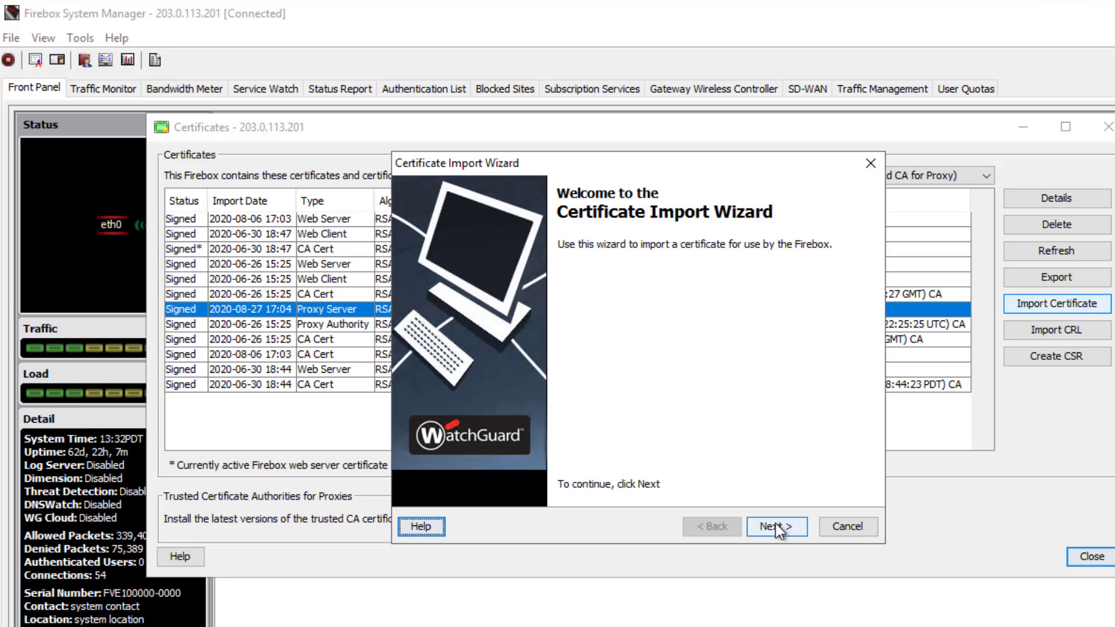
{"action": "left_click", "coordinate": [776, 524]}
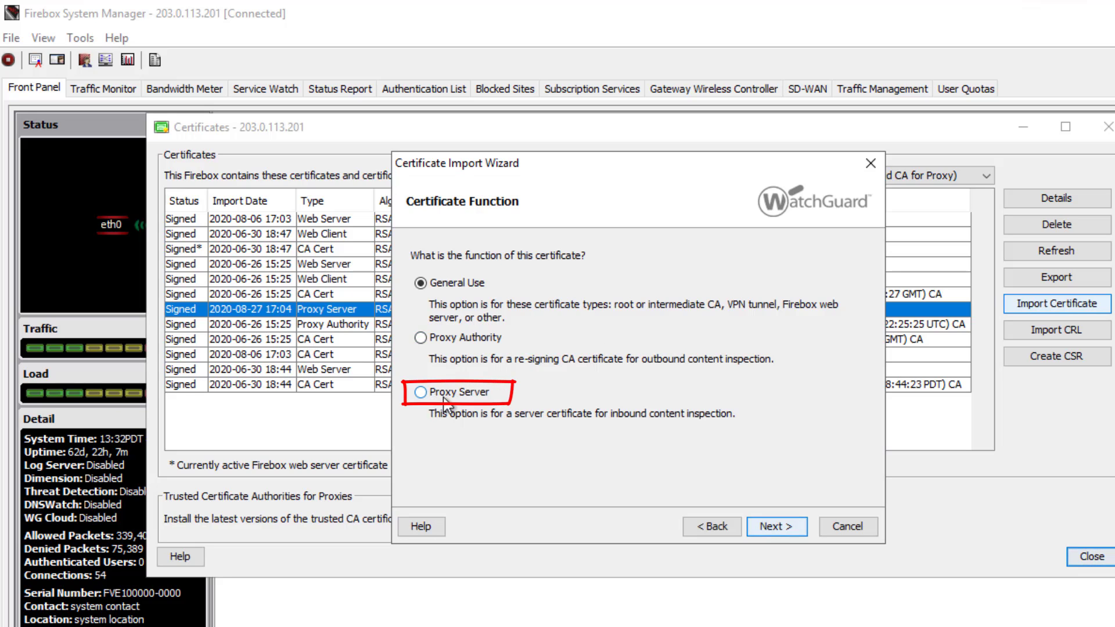
{"action": "left_click", "coordinate": [422, 393]}
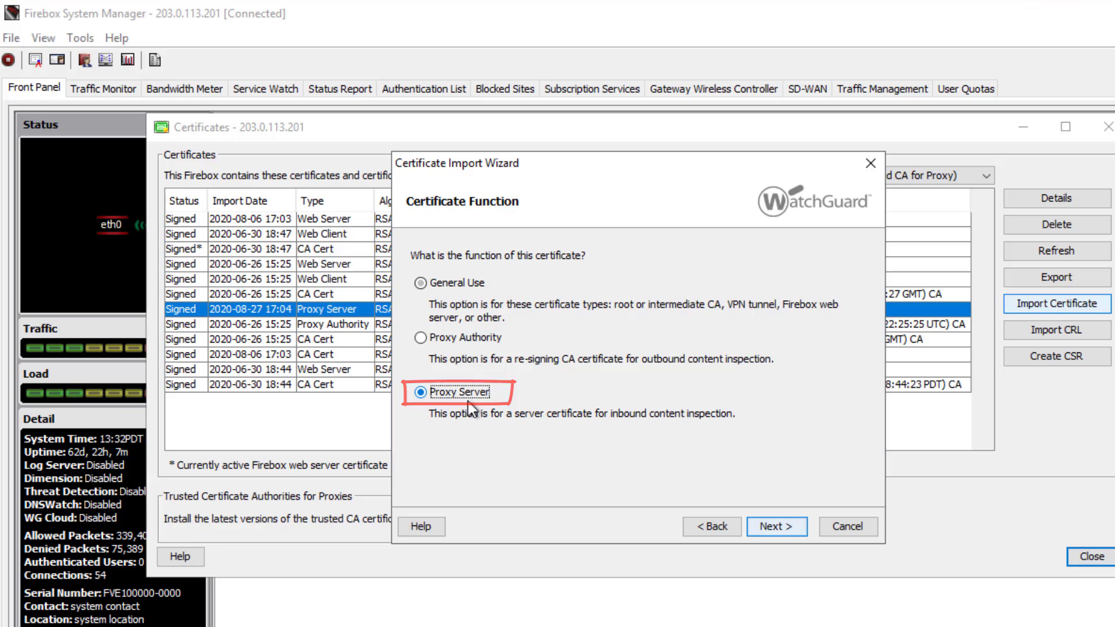
{"action": "left_click", "coordinate": [775, 527]}
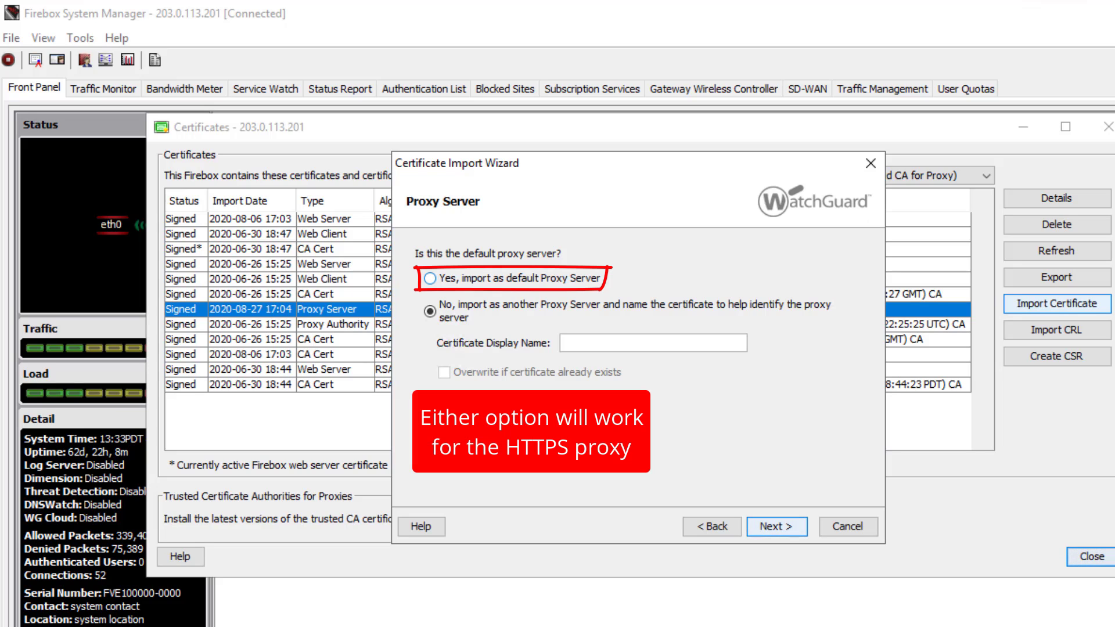
{"action": "left_click", "coordinate": [514, 278]}
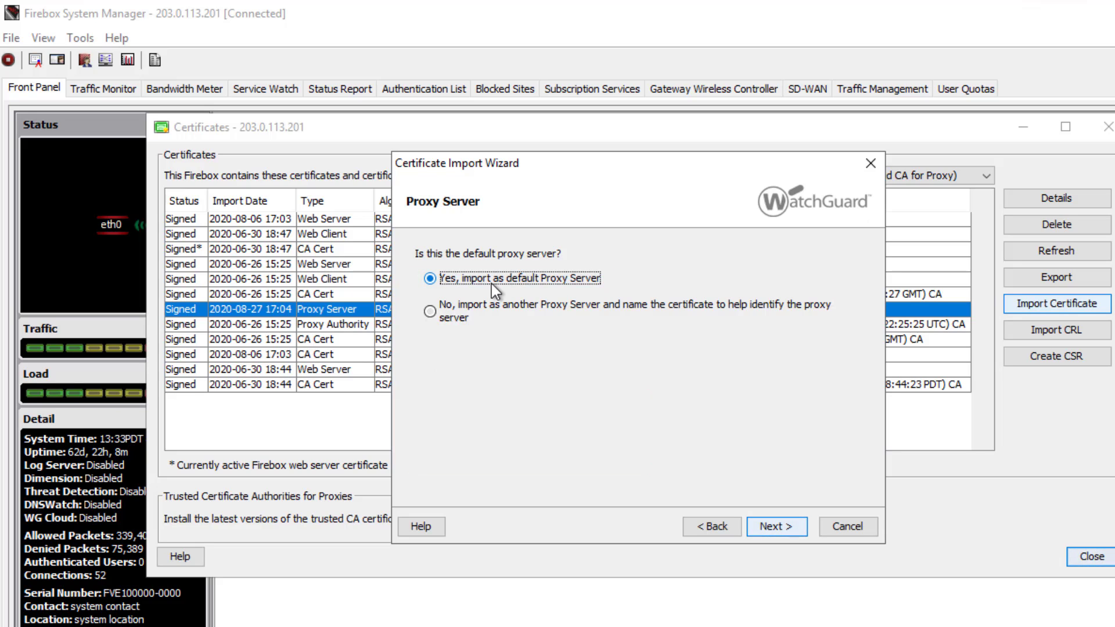
{"action": "left_click", "coordinate": [775, 526]}
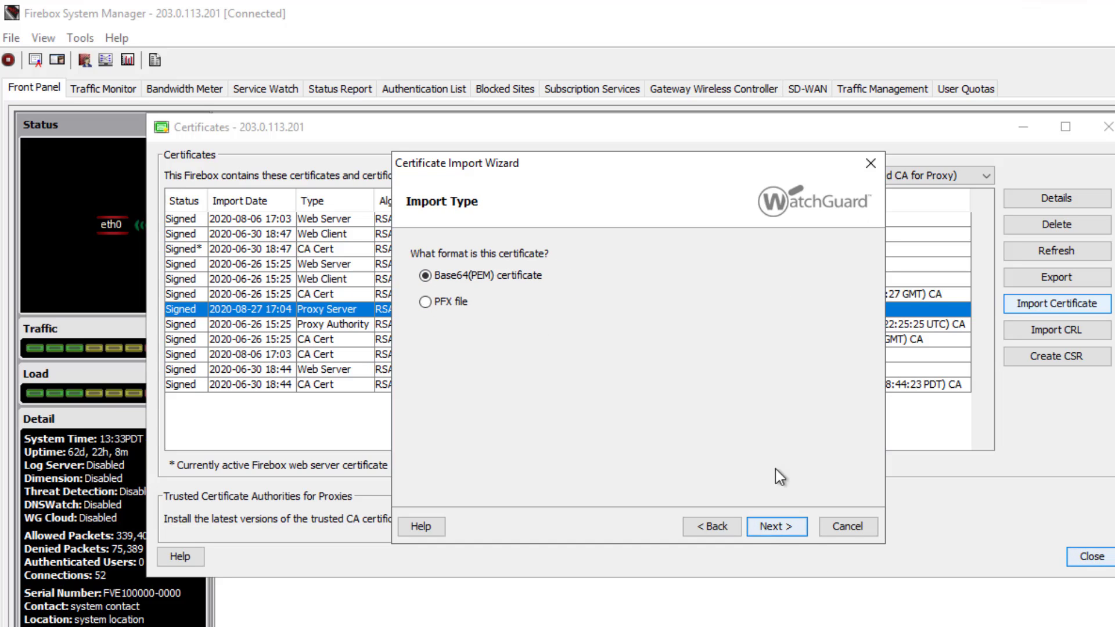
{"action": "left_click", "coordinate": [776, 527]}
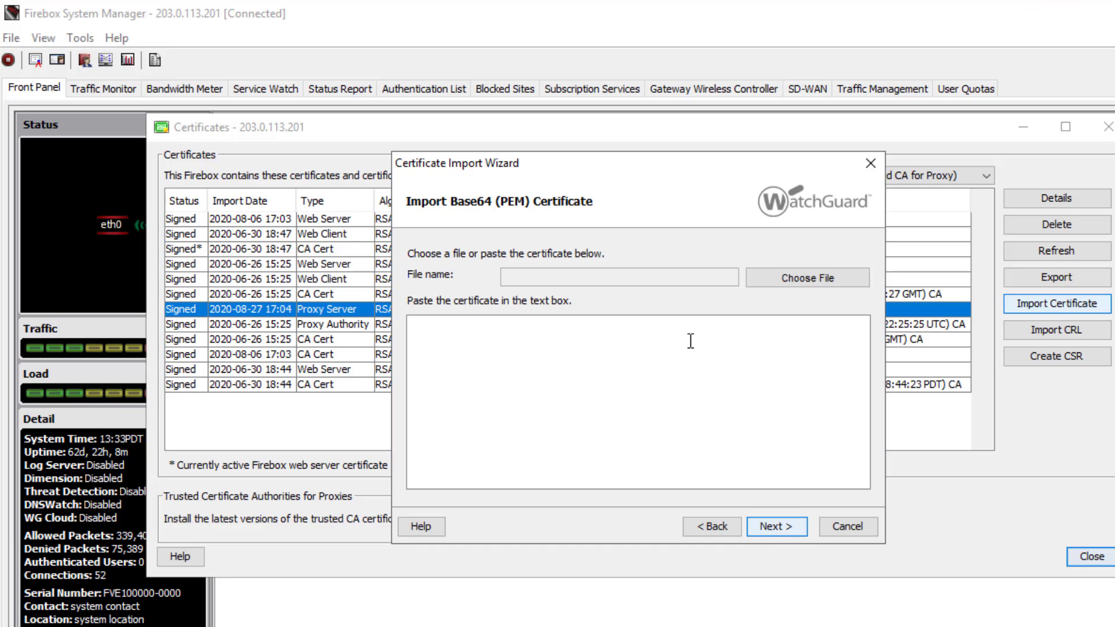
Load exampleWebServer.cer from the certificate examples folder using the All Files filter
{"action": "left_click", "coordinate": [789, 277]}
{"action": "double_click", "coordinate": [540, 231]}
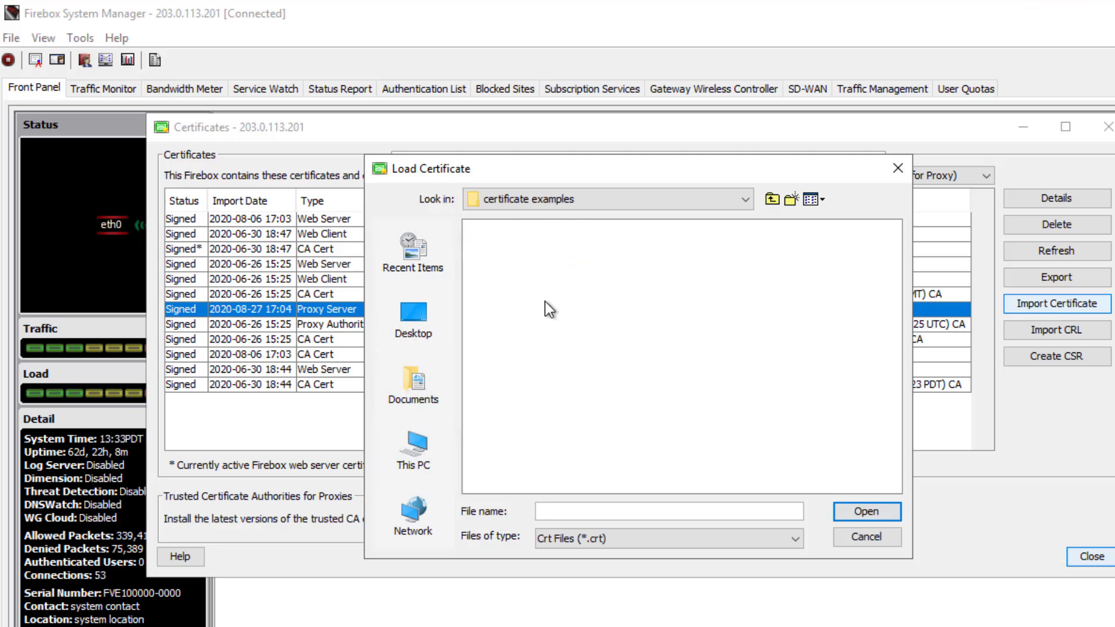
{"action": "left_click", "coordinate": [721, 539]}
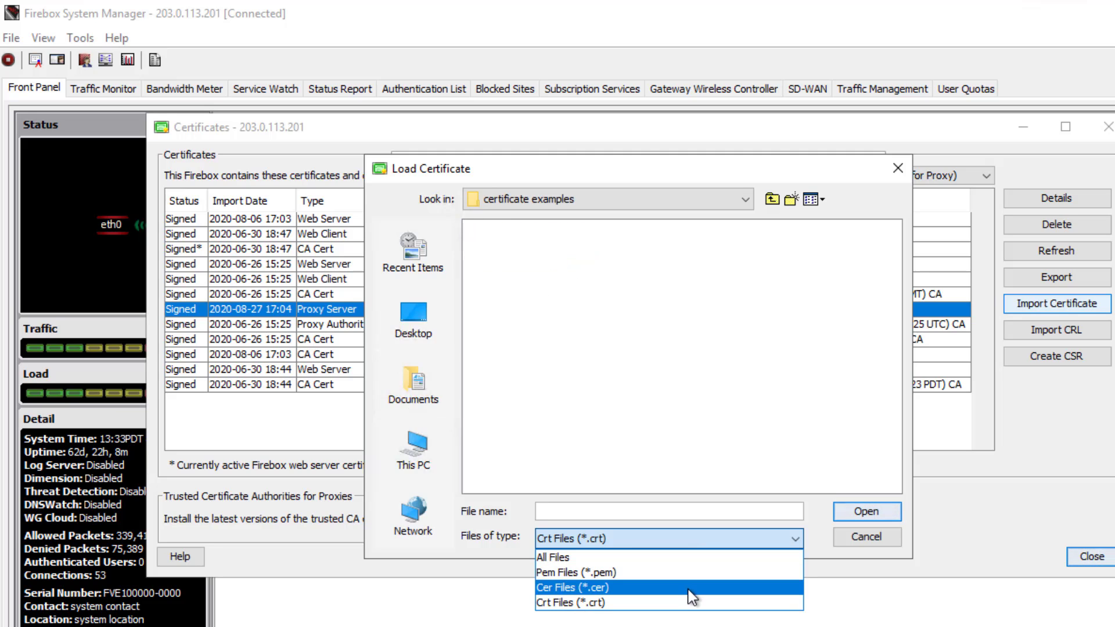
{"action": "left_click", "coordinate": [678, 558]}
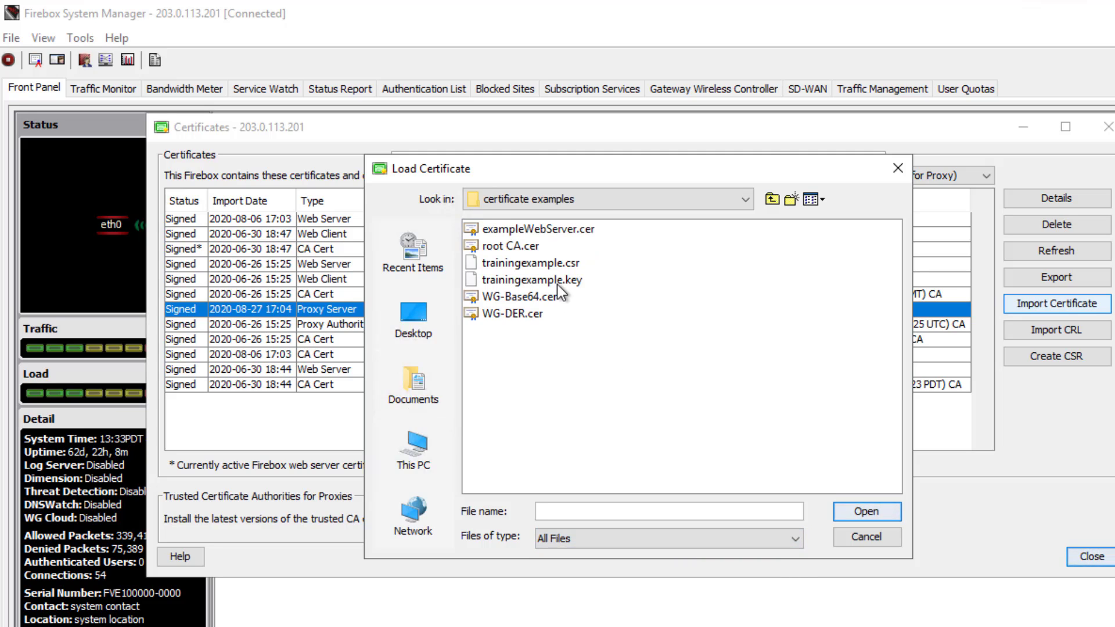
{"action": "double_click", "coordinate": [537, 229]}
{"action": "left_click", "coordinate": [777, 526]}
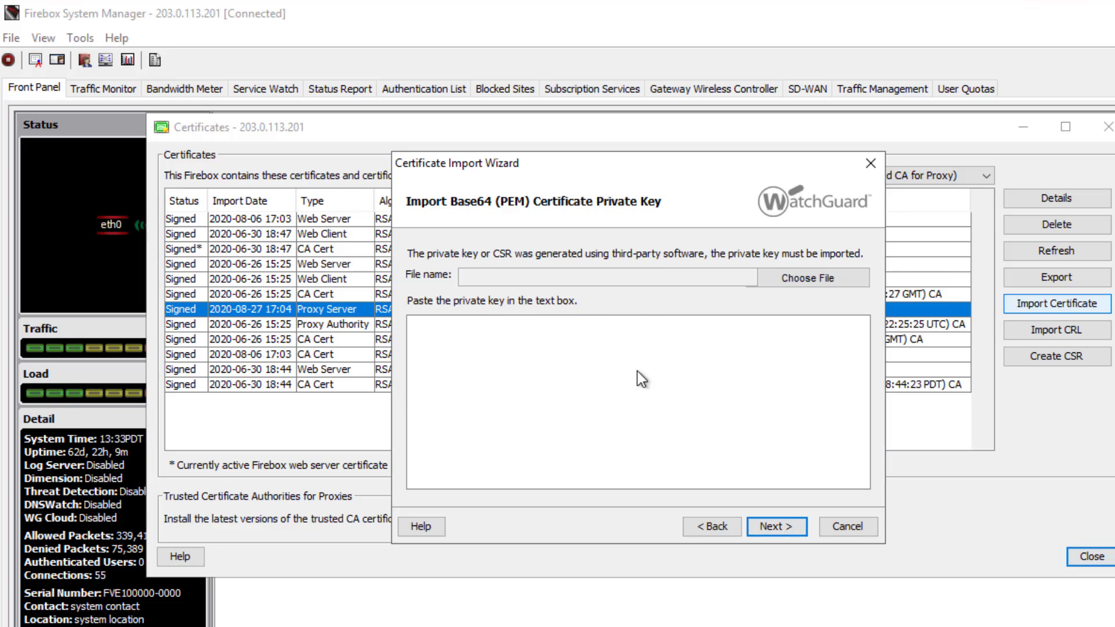
Load the trainingexample.key private key from the certificate examples folder
{"action": "left_click", "coordinate": [819, 278]}
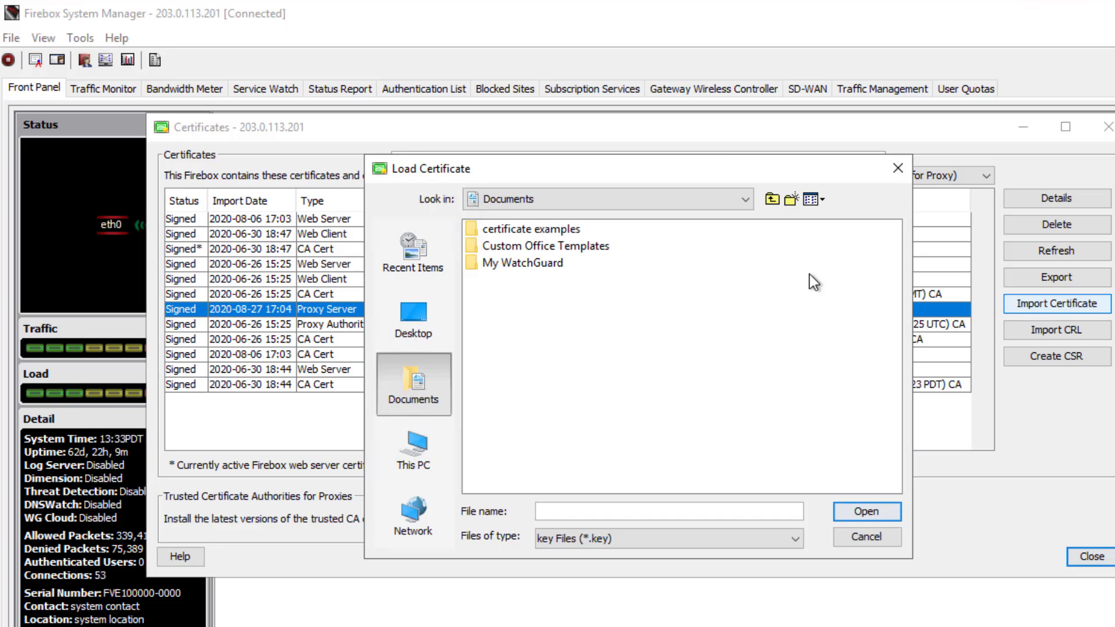
{"action": "left_click", "coordinate": [535, 232]}
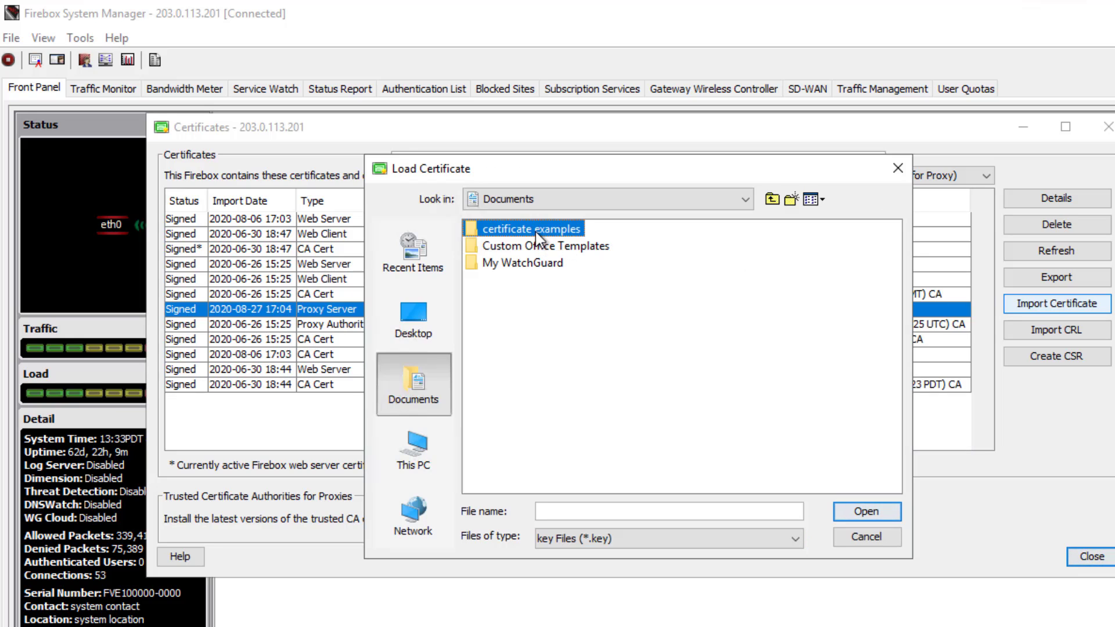
{"action": "double_click", "coordinate": [537, 232]}
{"action": "left_click", "coordinate": [532, 229]}
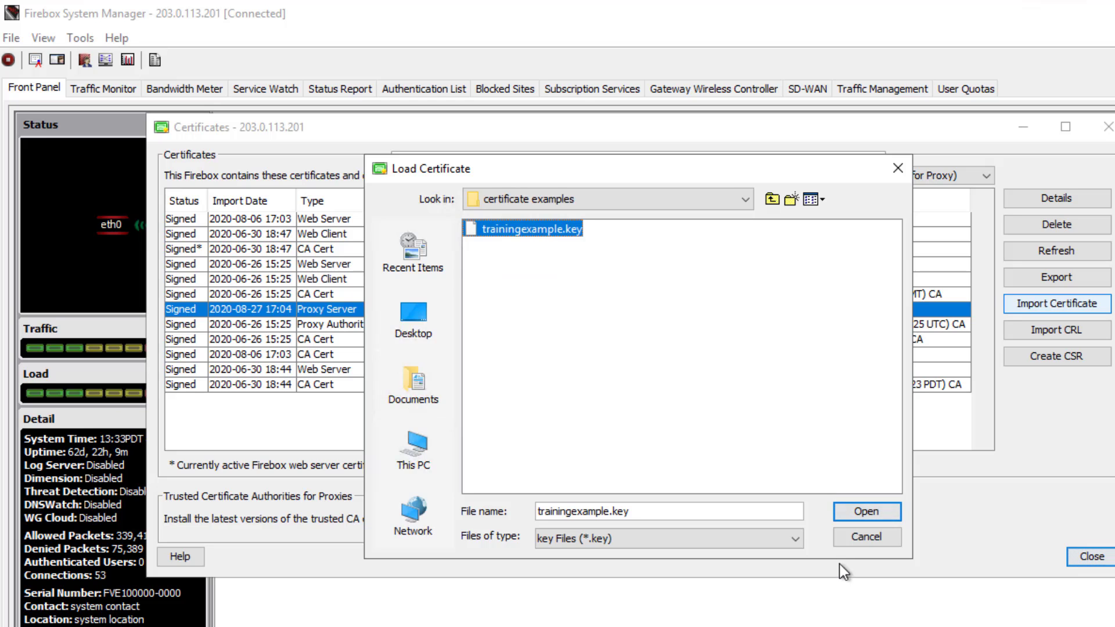
{"action": "left_click", "coordinate": [866, 511]}
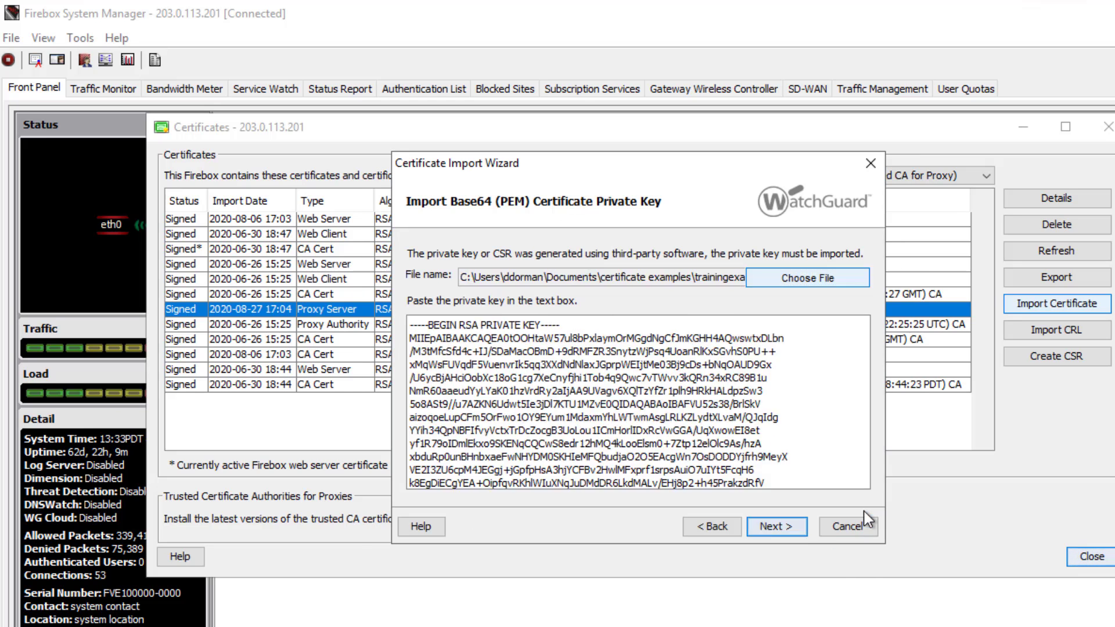
Finish the import and select the new wgtrain.com Proxy Server certificate row
{"action": "left_click", "coordinate": [800, 534]}
{"action": "left_click", "coordinate": [828, 450]}
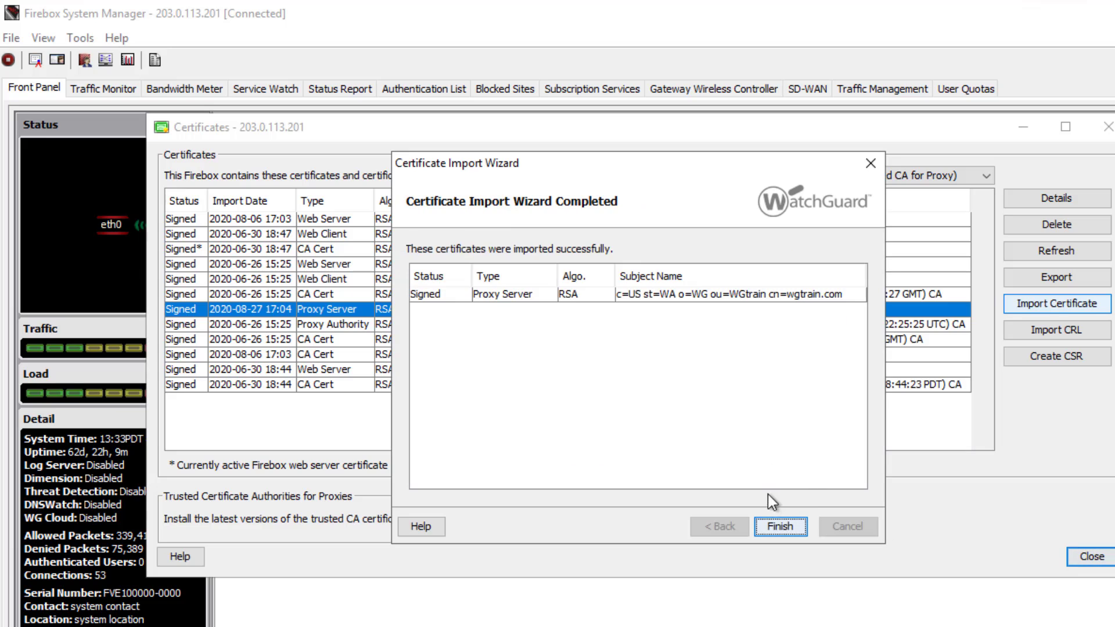
{"action": "left_click", "coordinate": [779, 526]}
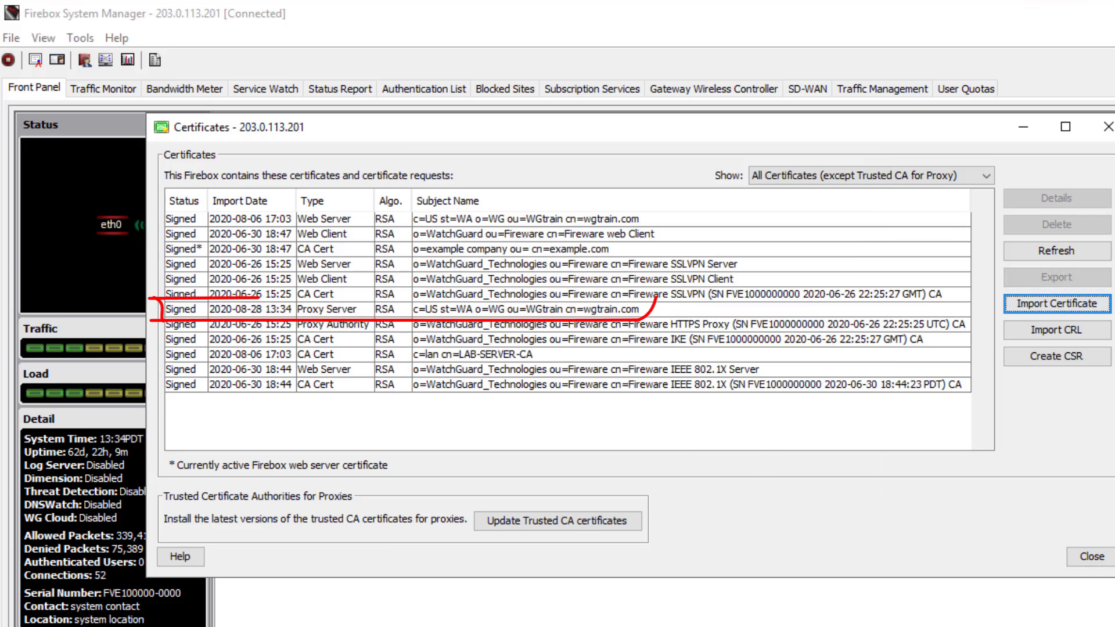
{"action": "left_click", "coordinate": [524, 309]}
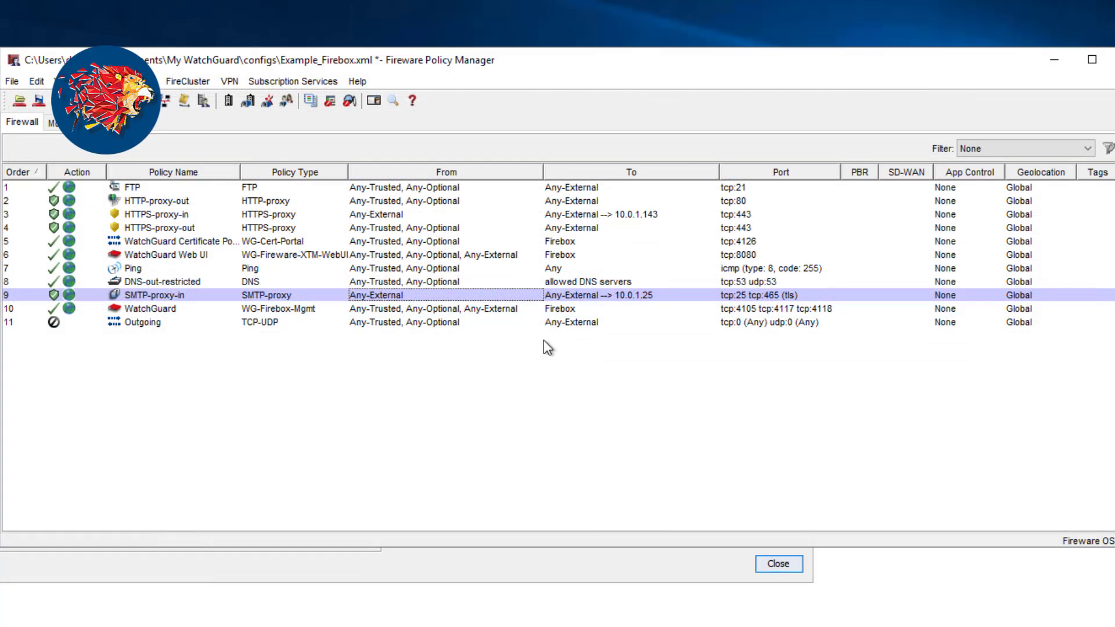
Enable STARTTLS for Content Inspection in the SMTP-Incoming.Standard proxy action of SMTP-proxy-in
{"action": "double_click", "coordinate": [519, 295]}
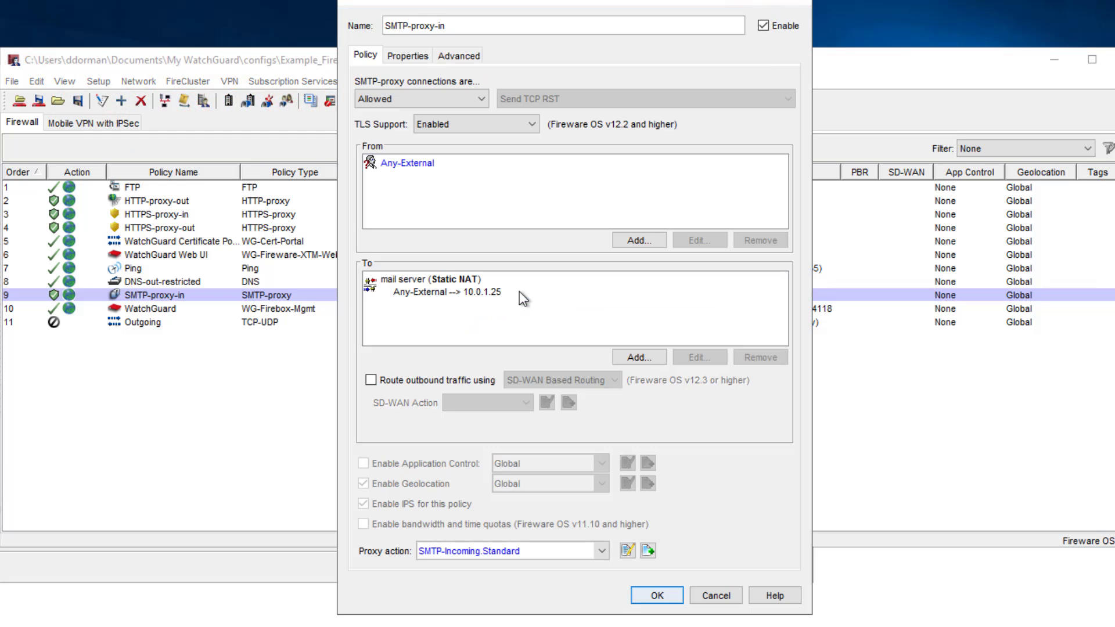
{"action": "left_click", "coordinate": [473, 559]}
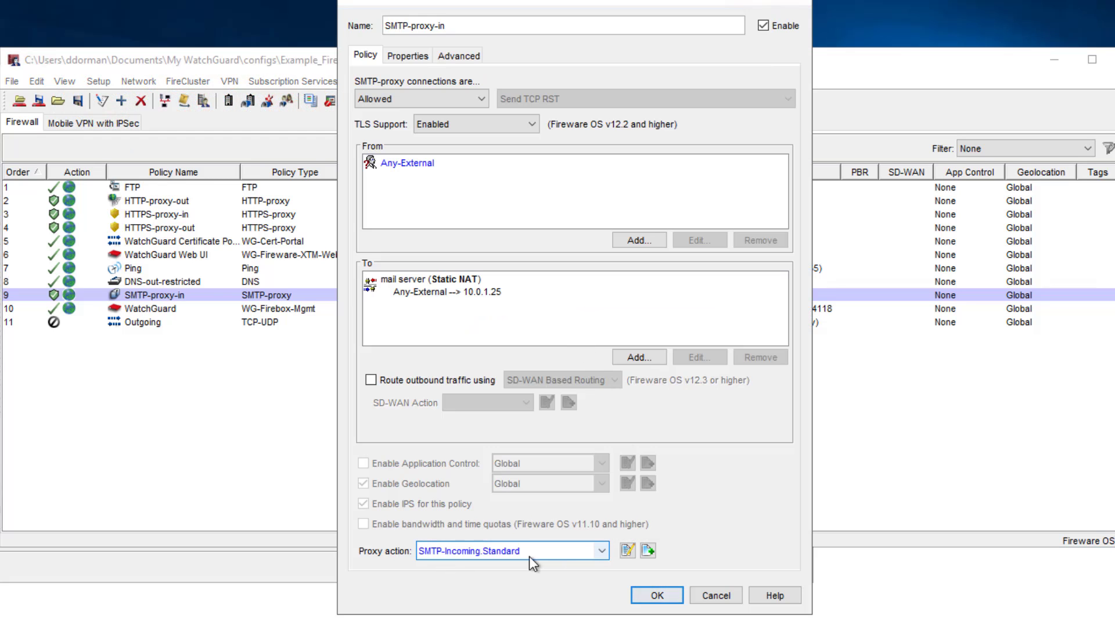
{"action": "left_click", "coordinate": [626, 551]}
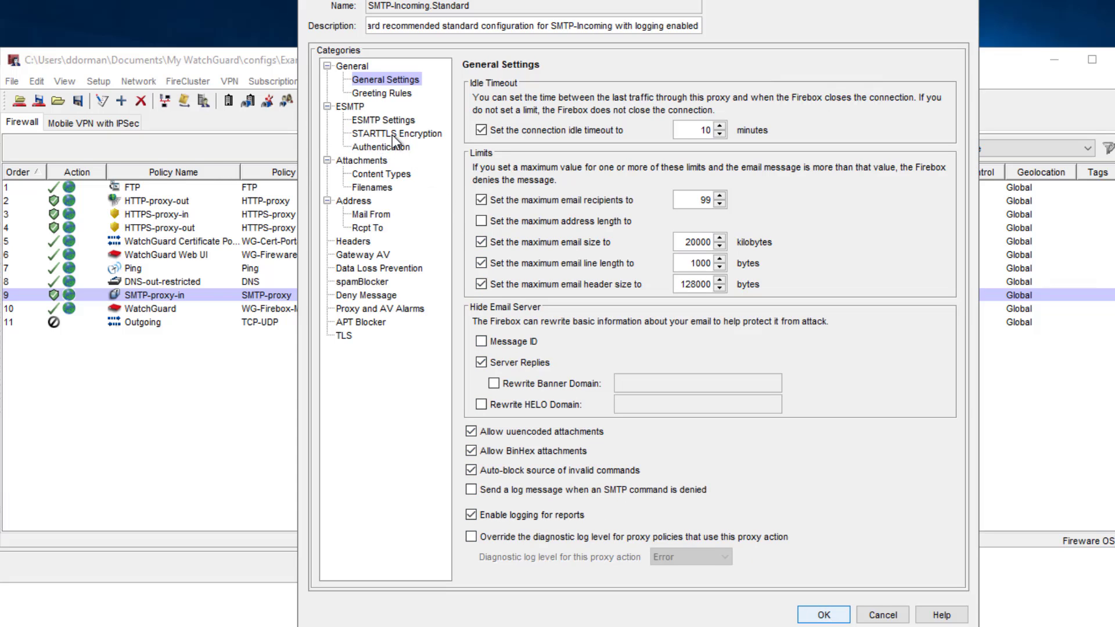
{"action": "left_click", "coordinate": [392, 134]}
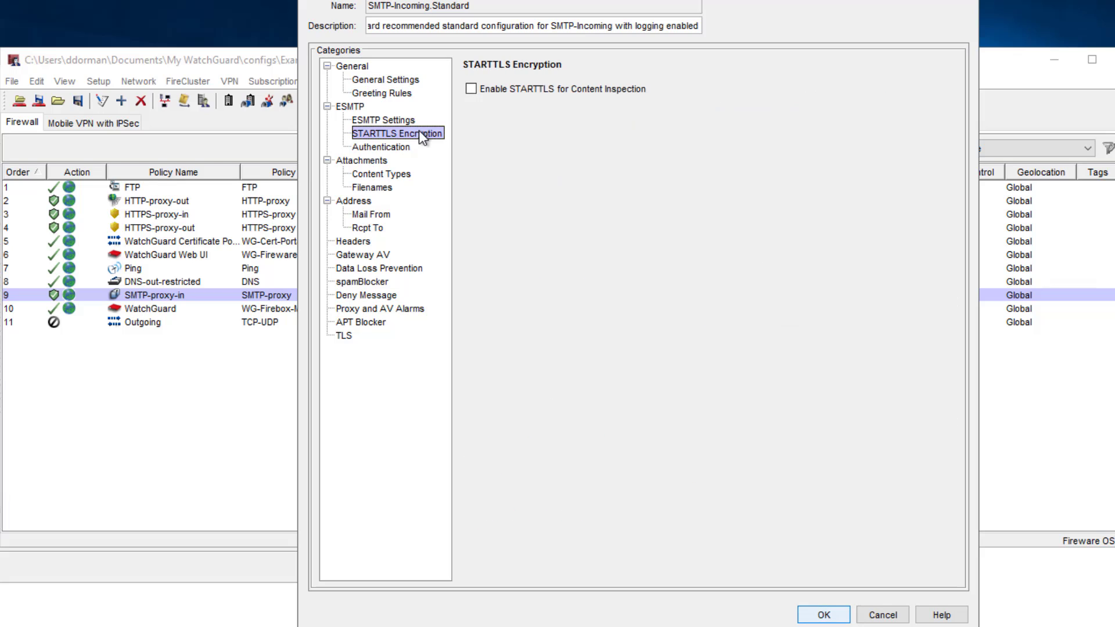
{"action": "left_click", "coordinate": [471, 89]}
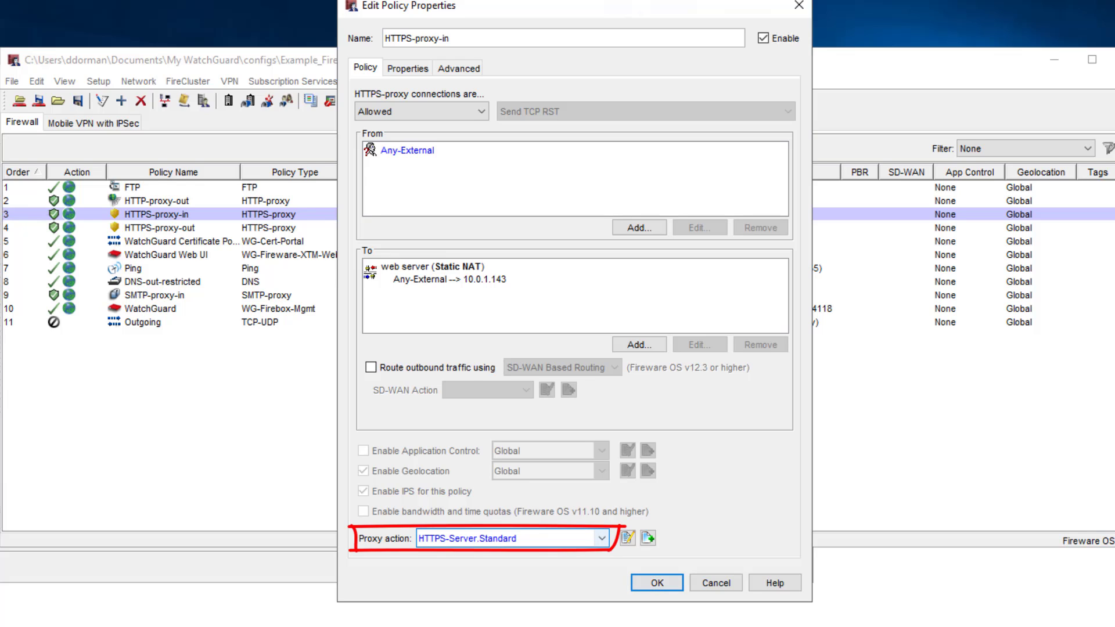
Open the HTTPS-Server.Standard proxy action from the HTTPS-proxy-in policy properties
{"action": "left_click", "coordinate": [628, 536]}
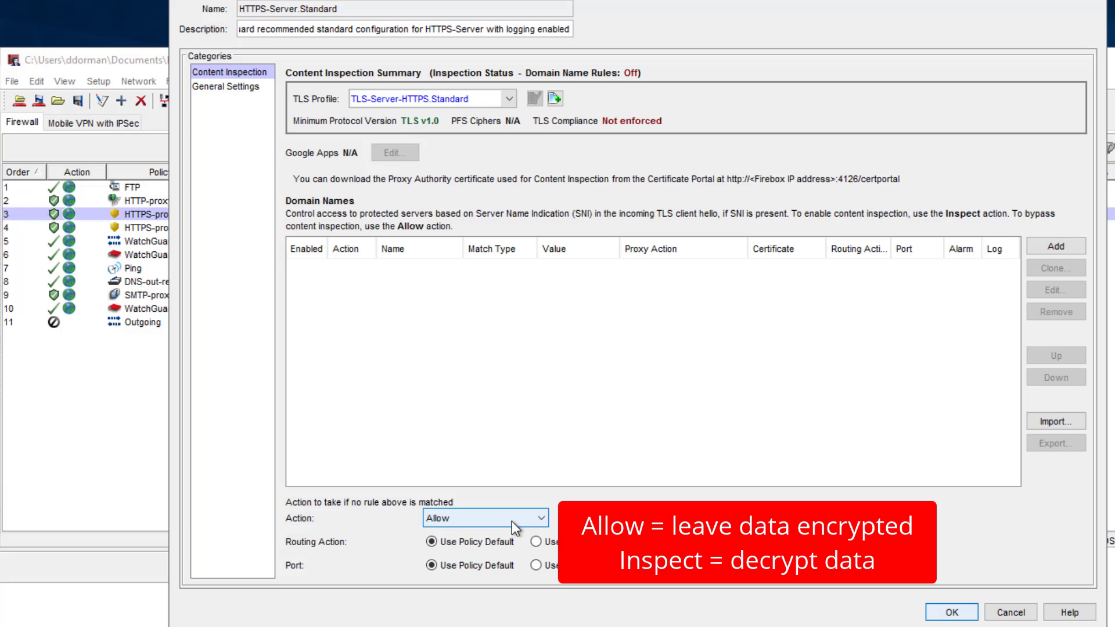
Set unmatched domains to Inspect, keeping HTTP-Server.Standard proxy action and Default certificate
{"action": "left_click", "coordinate": [542, 521]}
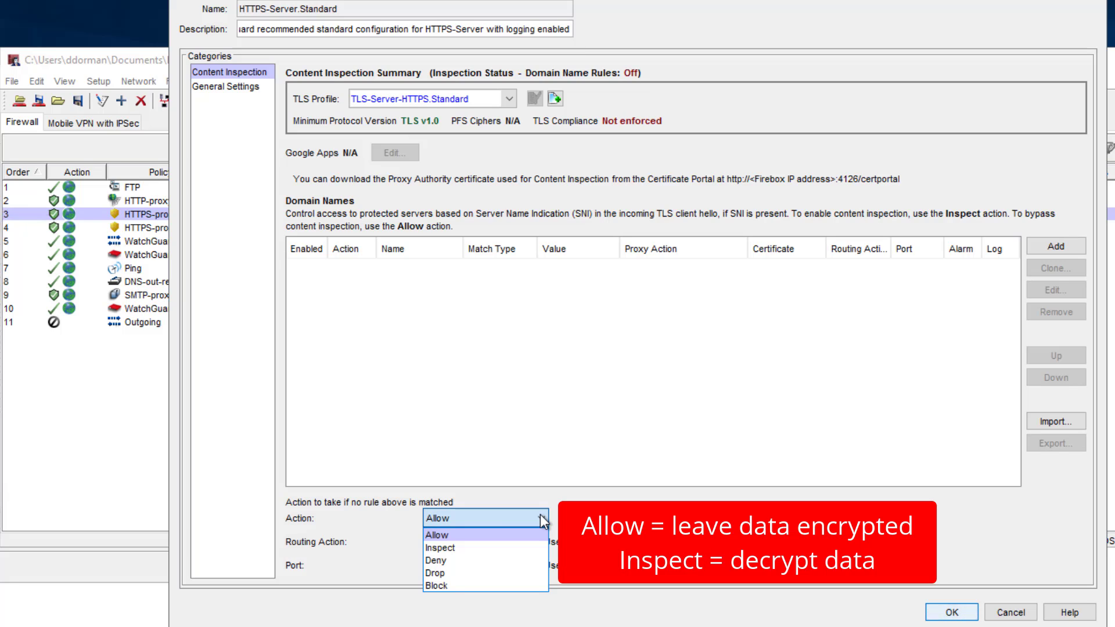
{"action": "left_click", "coordinate": [468, 546]}
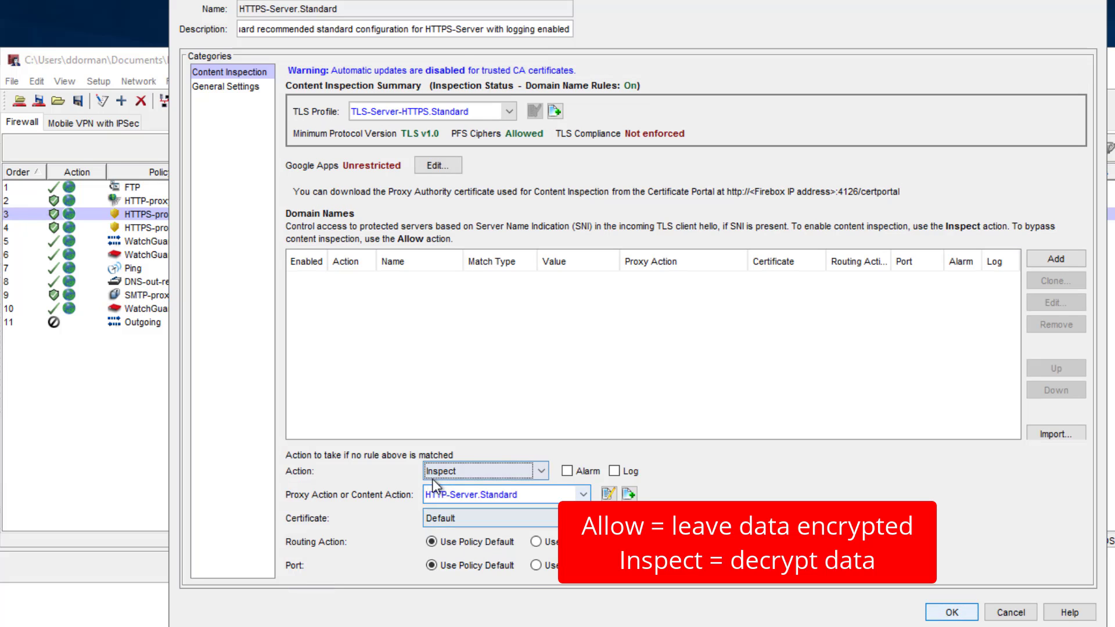
{"action": "left_click", "coordinate": [481, 495]}
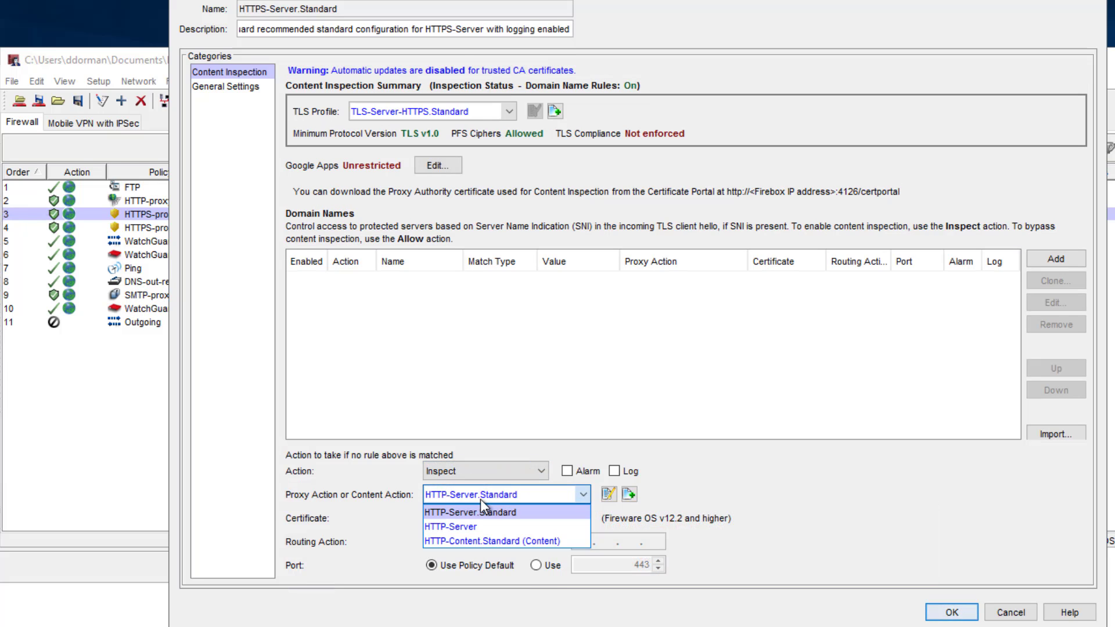
{"action": "left_click", "coordinate": [545, 499]}
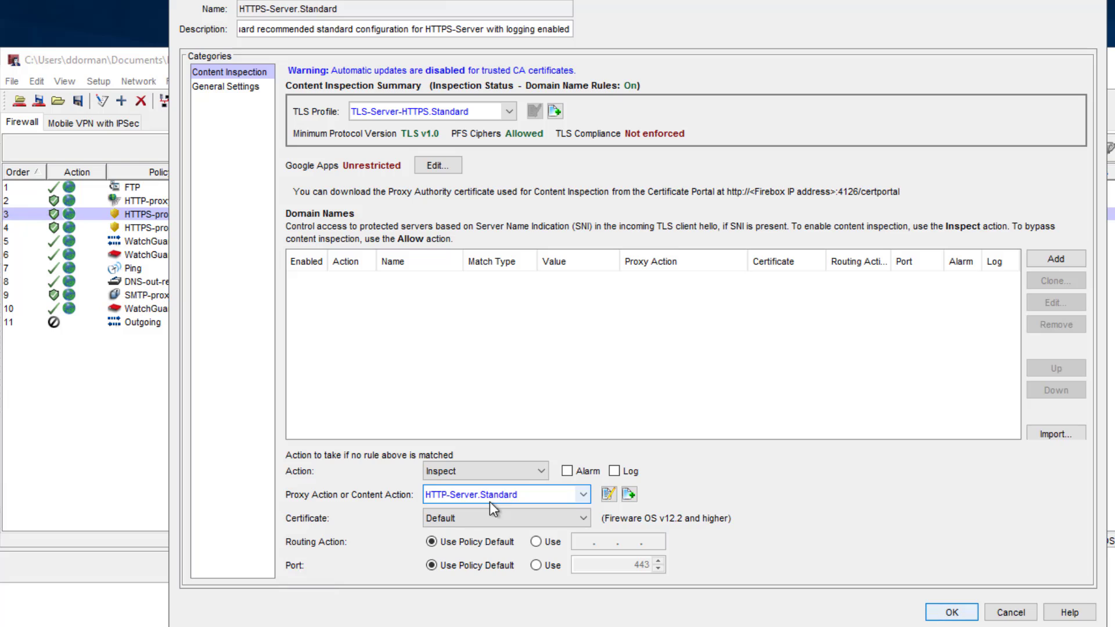
{"action": "key", "text": "Tab"}
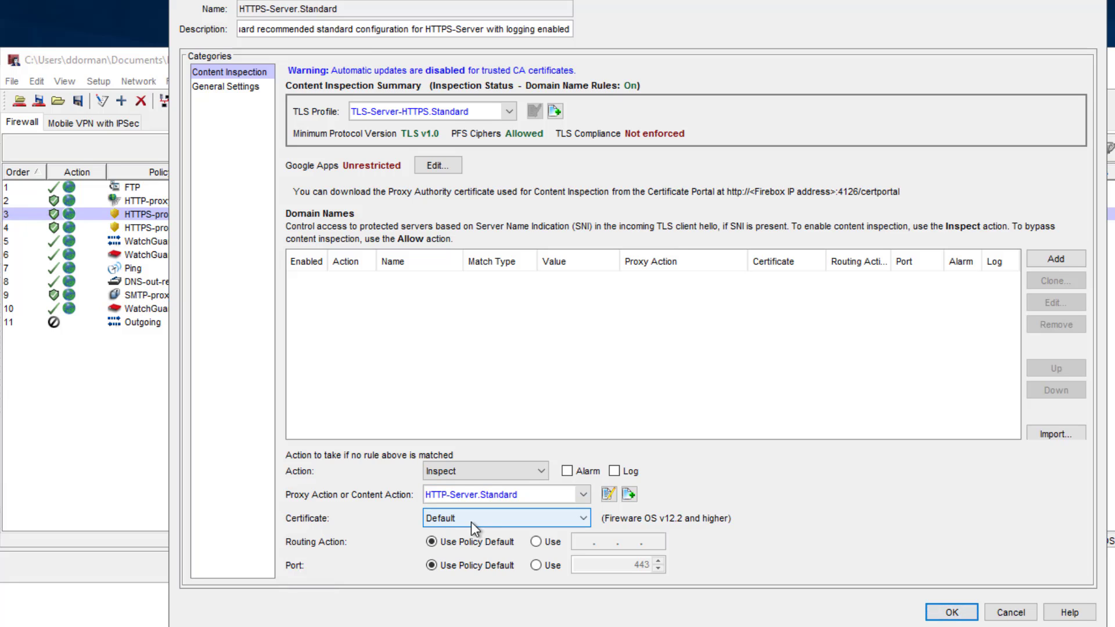
{"action": "left_click", "coordinate": [508, 522]}
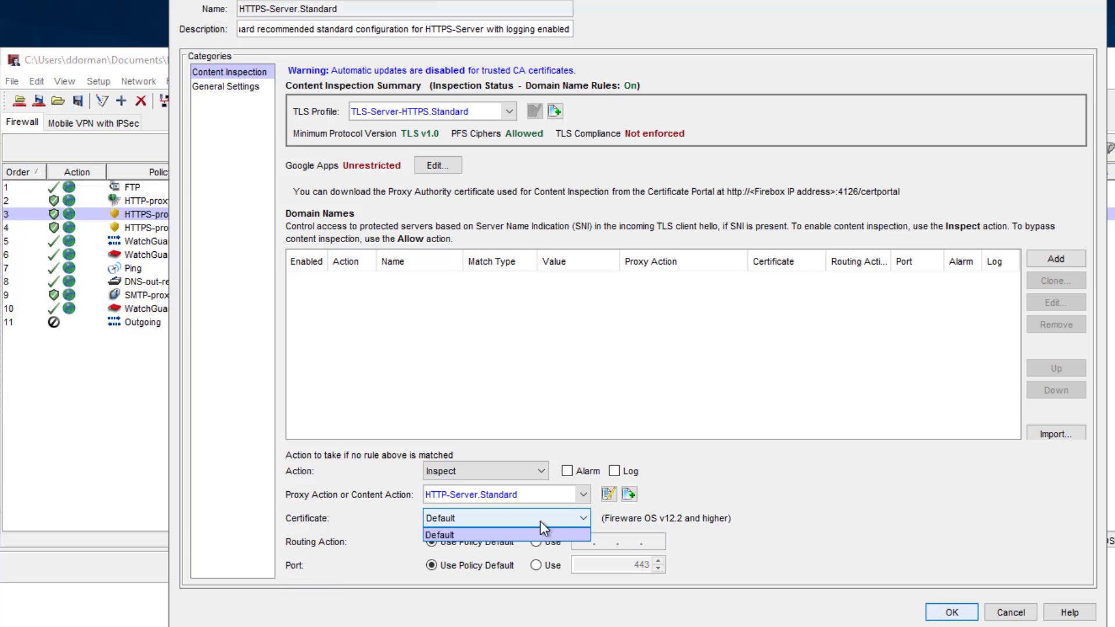
{"action": "left_click", "coordinate": [453, 535]}
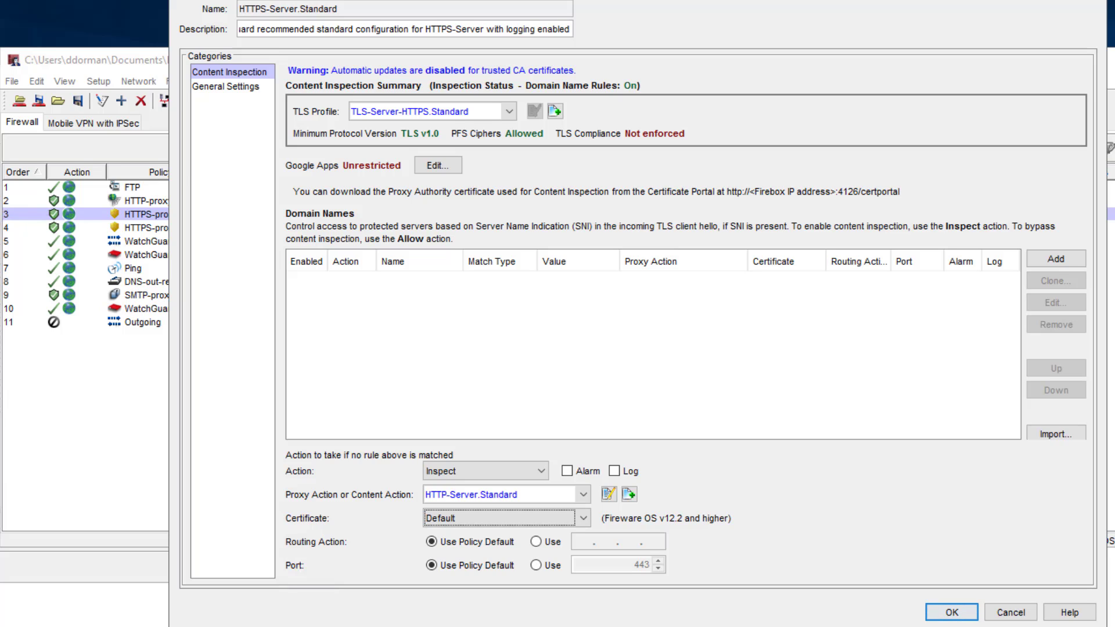
{"action": "left_click", "coordinate": [493, 470]}
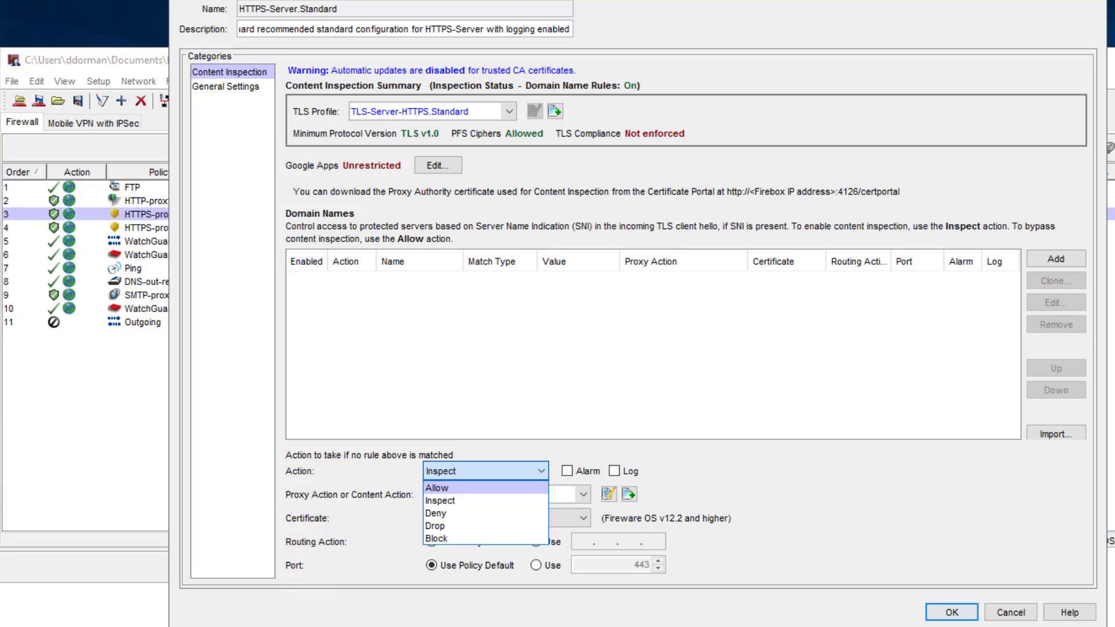
Set unmatched domains back to Allow and add the 'wgtrain blog' Inspect rule for blog.wgtrain.com
{"action": "left_click", "coordinate": [438, 488]}
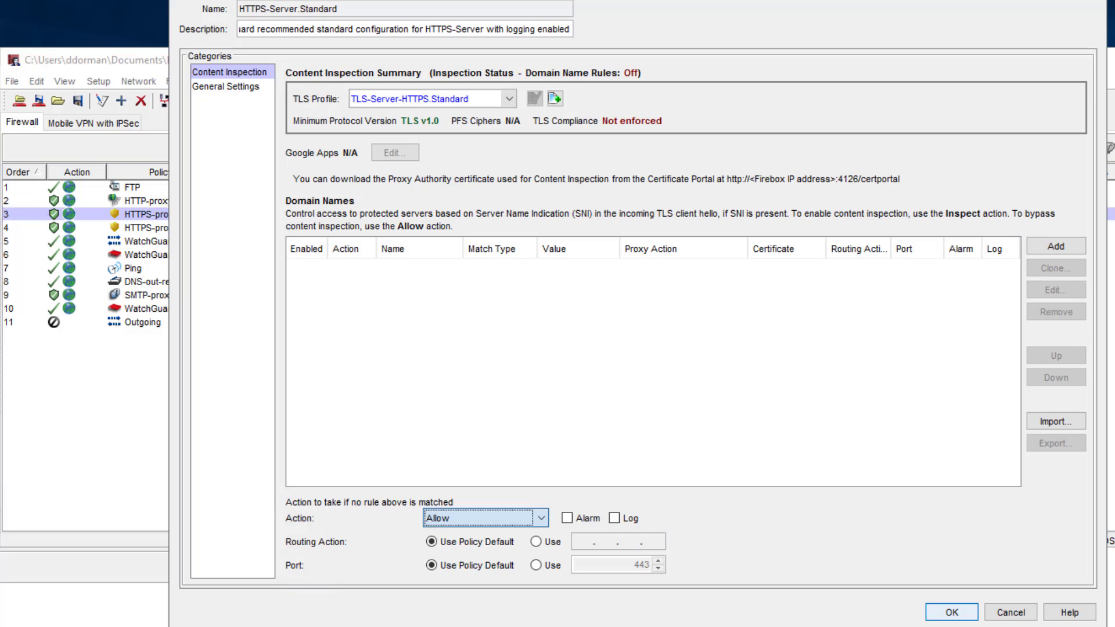
{"action": "left_click", "coordinate": [1057, 246]}
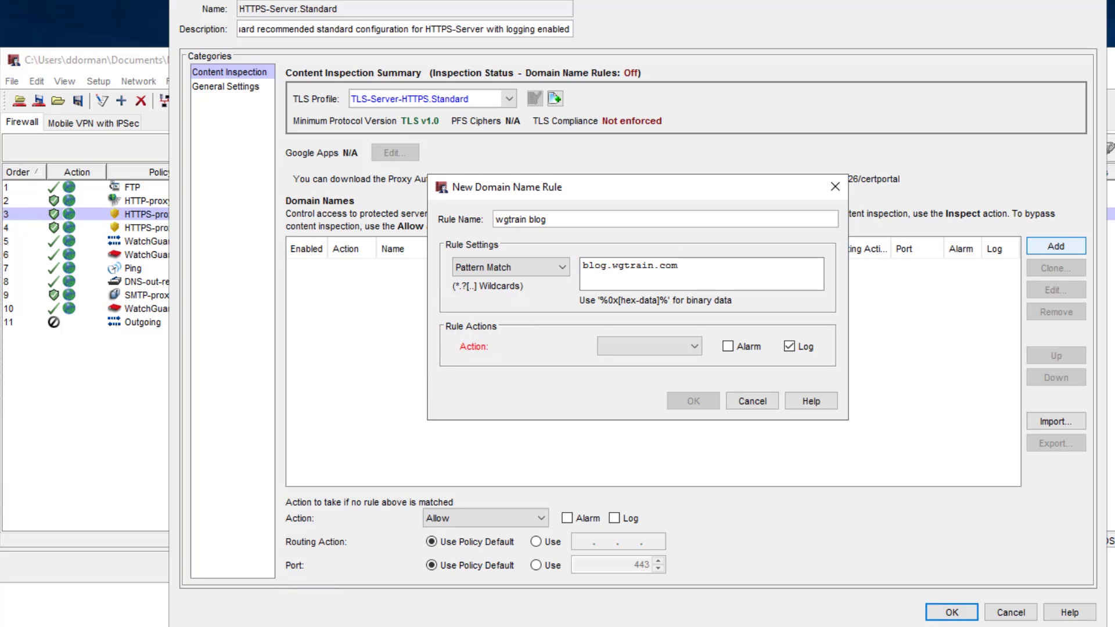
{"action": "left_click", "coordinate": [665, 344]}
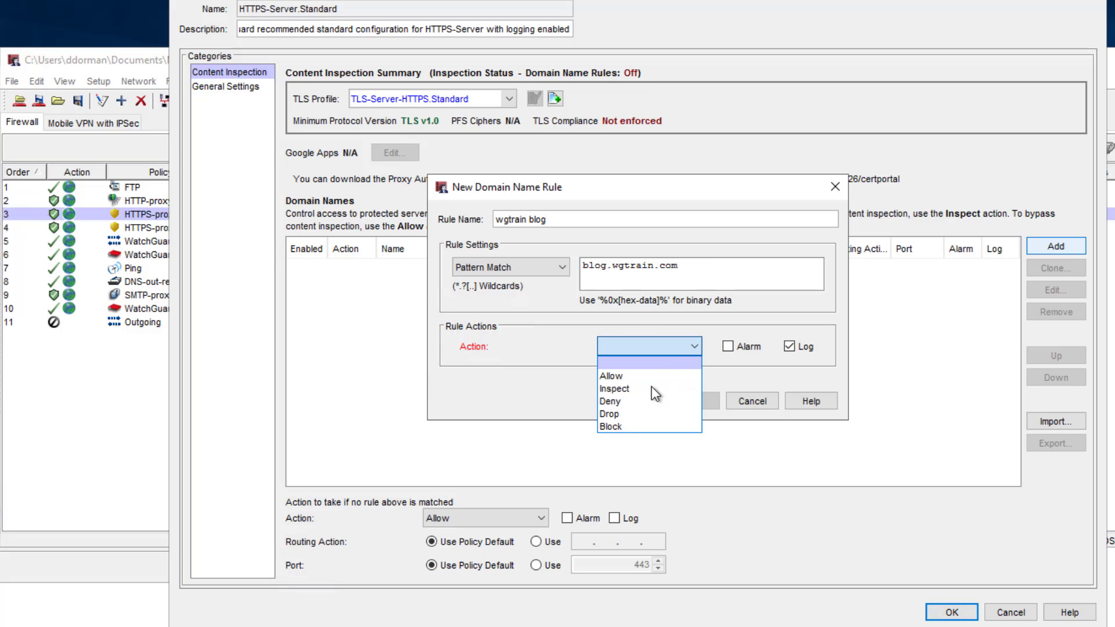
{"action": "left_click", "coordinate": [649, 390]}
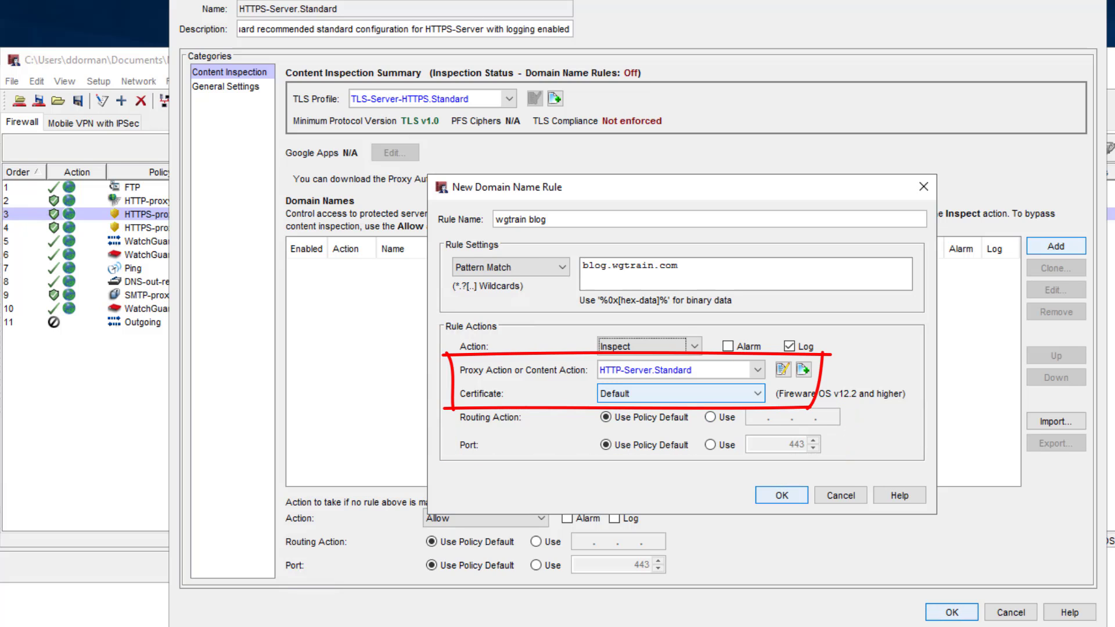
{"action": "key", "text": "shift+Tab"}
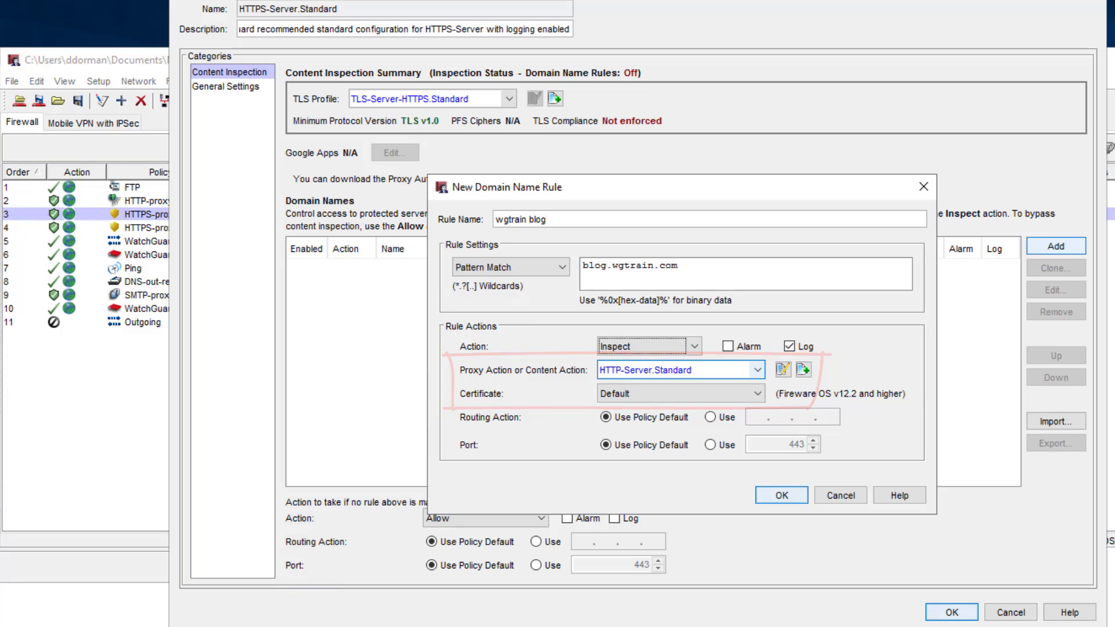
{"action": "key", "text": "Return"}
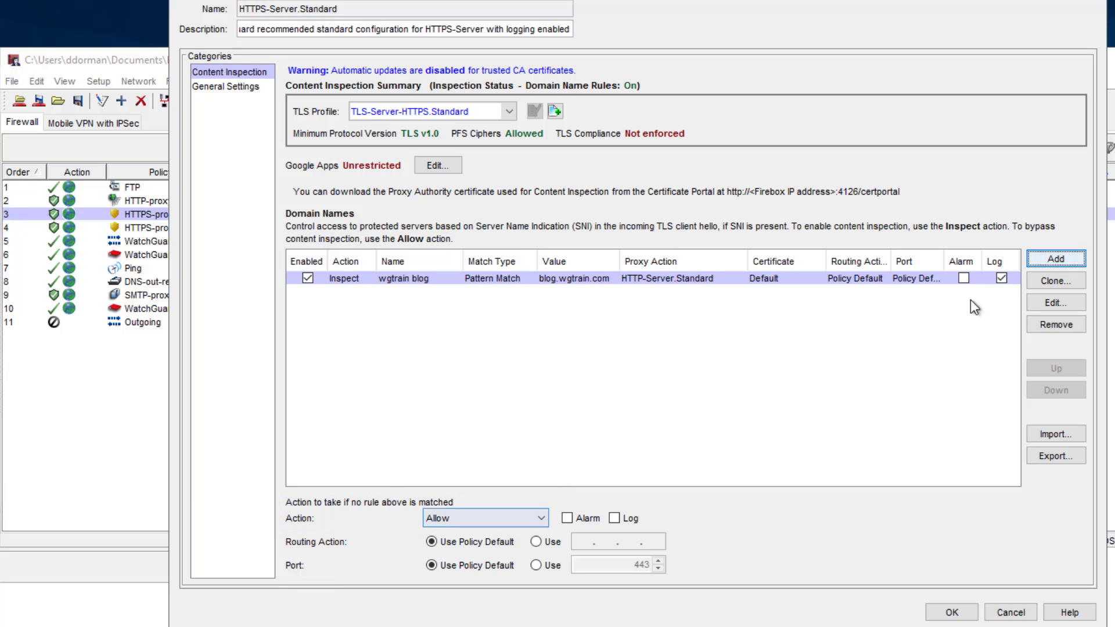
Add the 'wgtrain all sub-domains' rule inspecting *.wgtrain.com
{"action": "left_click", "coordinate": [1056, 260]}
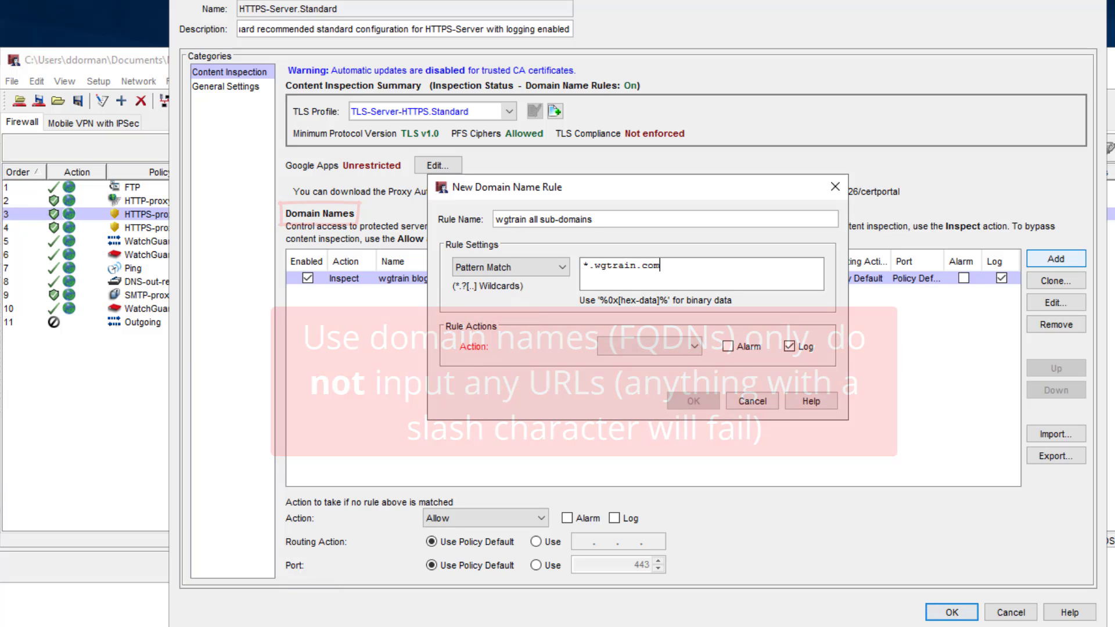
{"action": "left_click", "coordinate": [694, 346]}
{"action": "left_click", "coordinate": [664, 388]}
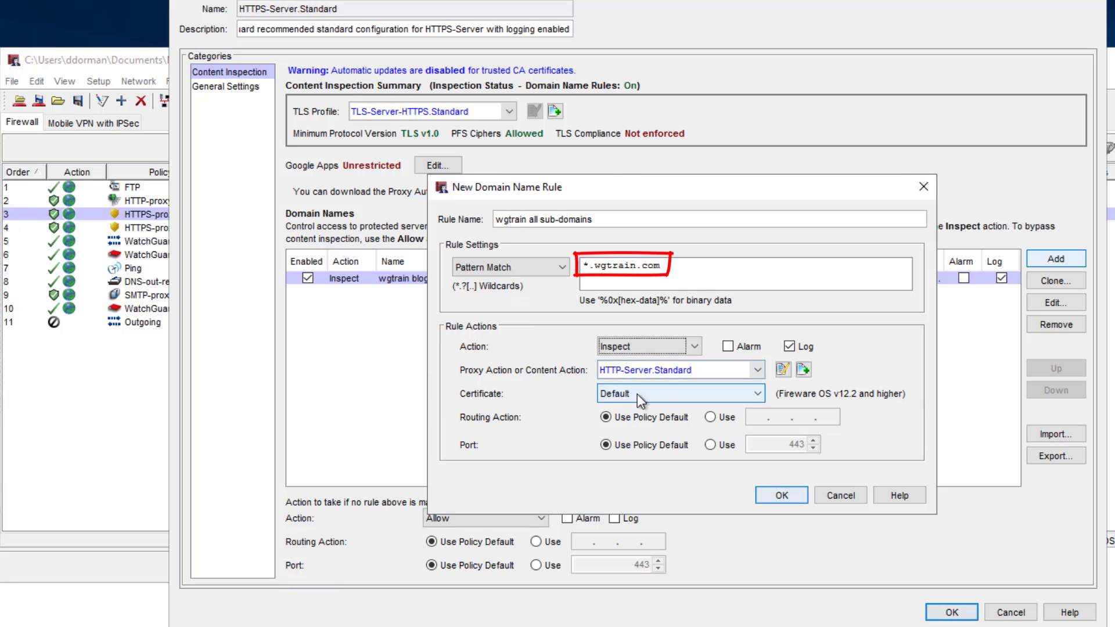
{"action": "left_click", "coordinate": [771, 497]}
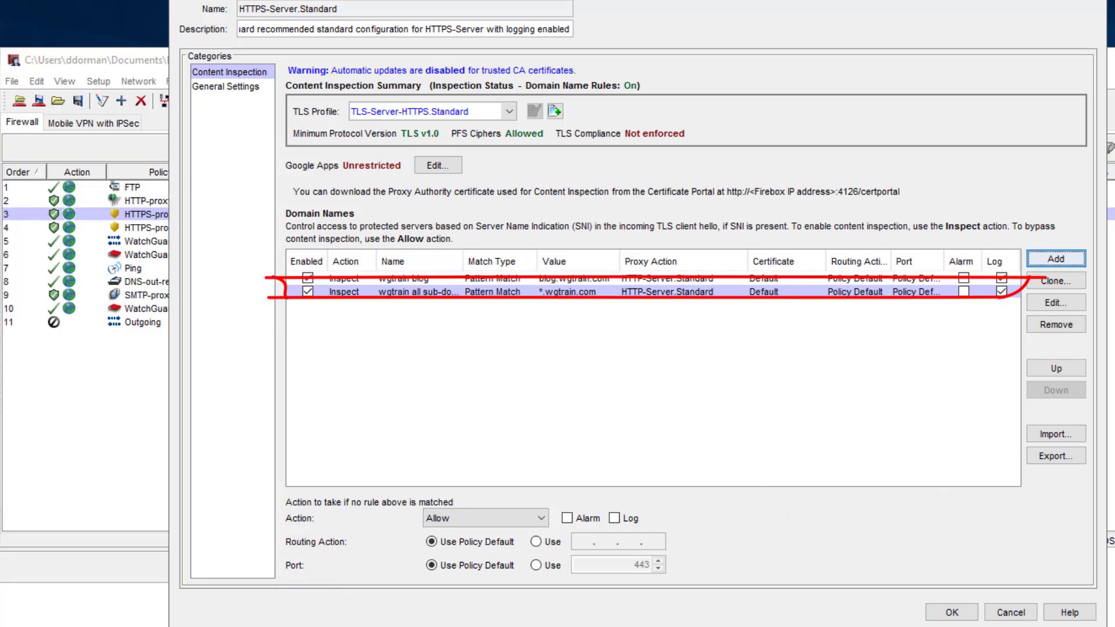
Change the 'wgtrain blog' rule's action from Inspect to Allow
{"action": "left_click", "coordinate": [573, 278]}
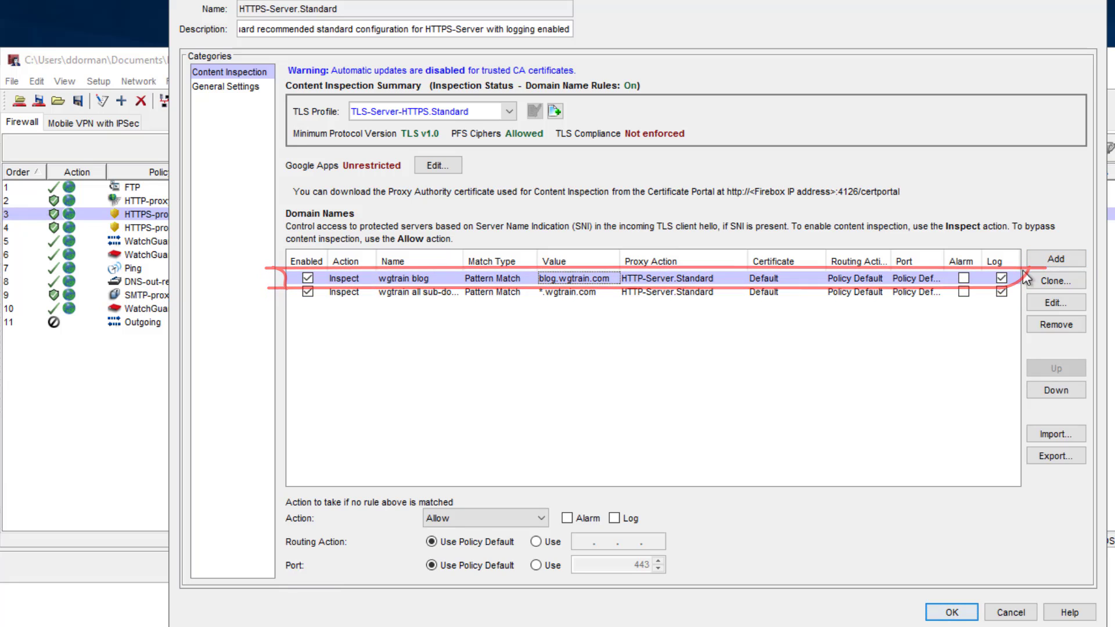
{"action": "left_click", "coordinate": [1065, 302]}
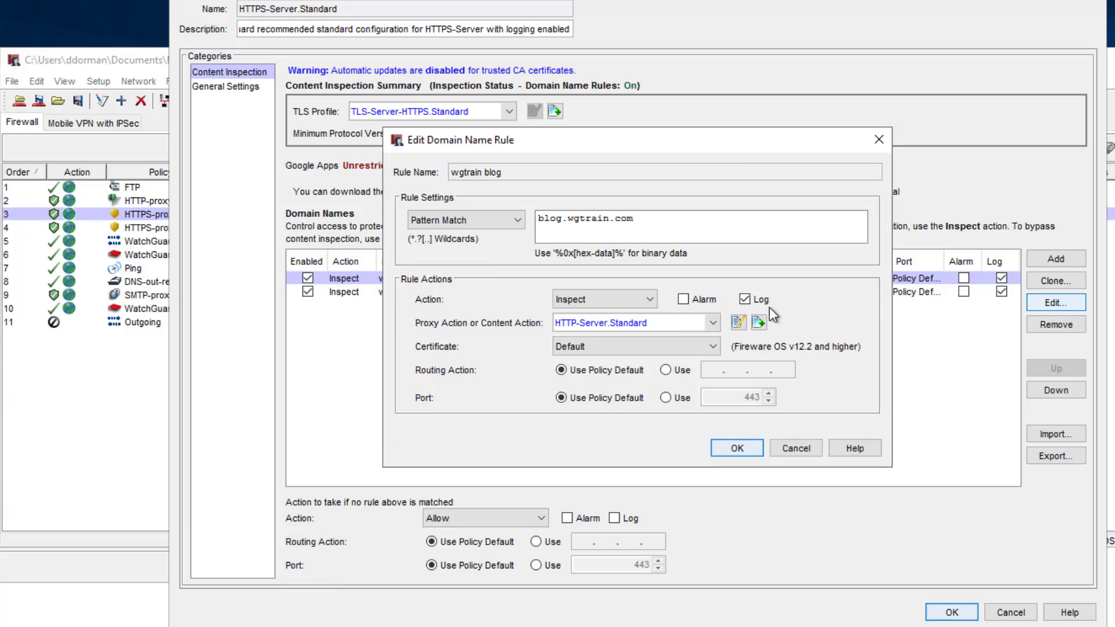
{"action": "left_click", "coordinate": [648, 301]}
{"action": "left_click", "coordinate": [606, 328]}
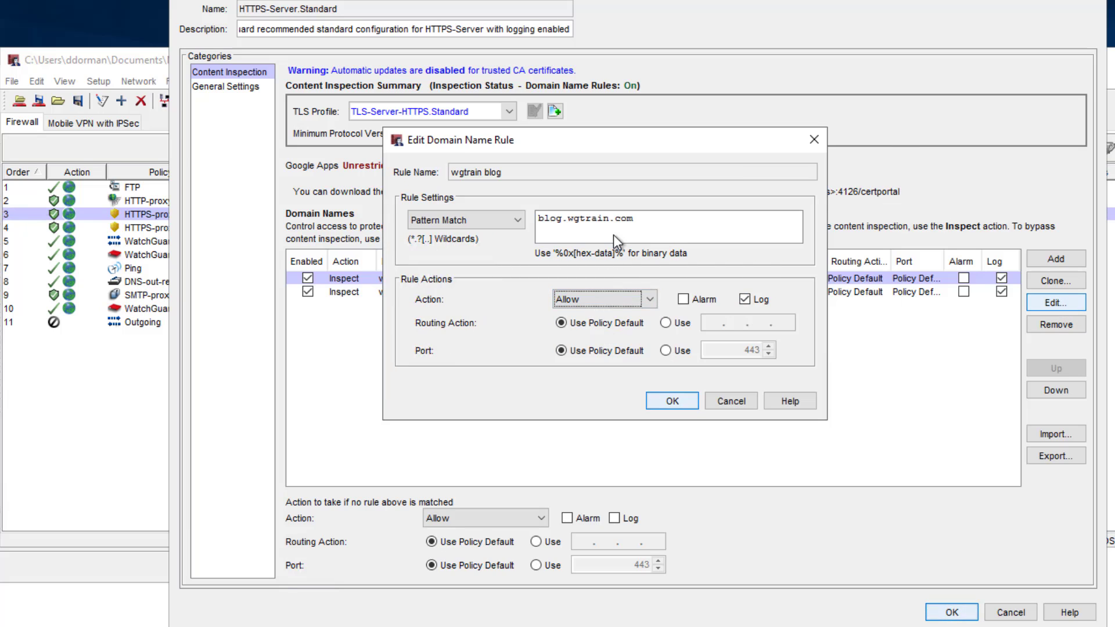
{"action": "left_click", "coordinate": [672, 401]}
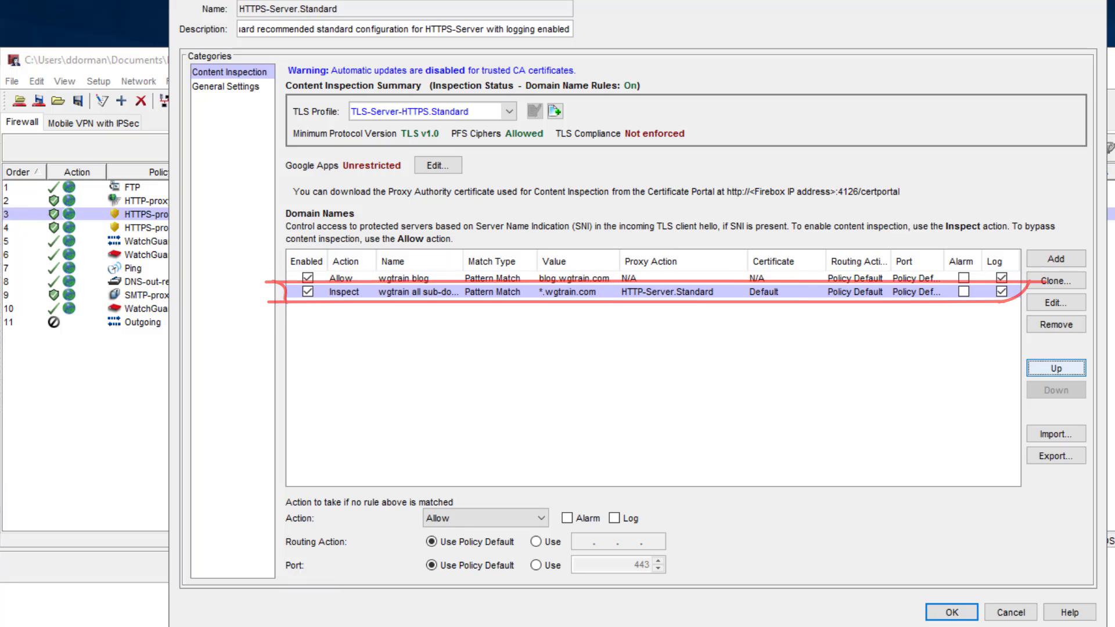
{"action": "key", "text": "Tab"}
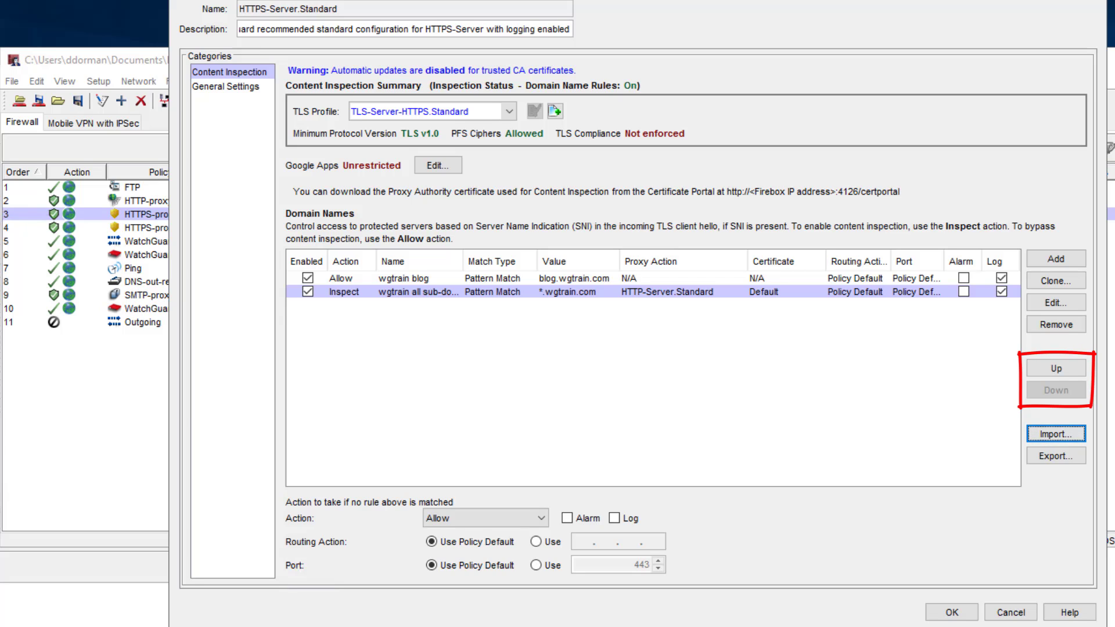
{"action": "key", "text": "Up"}
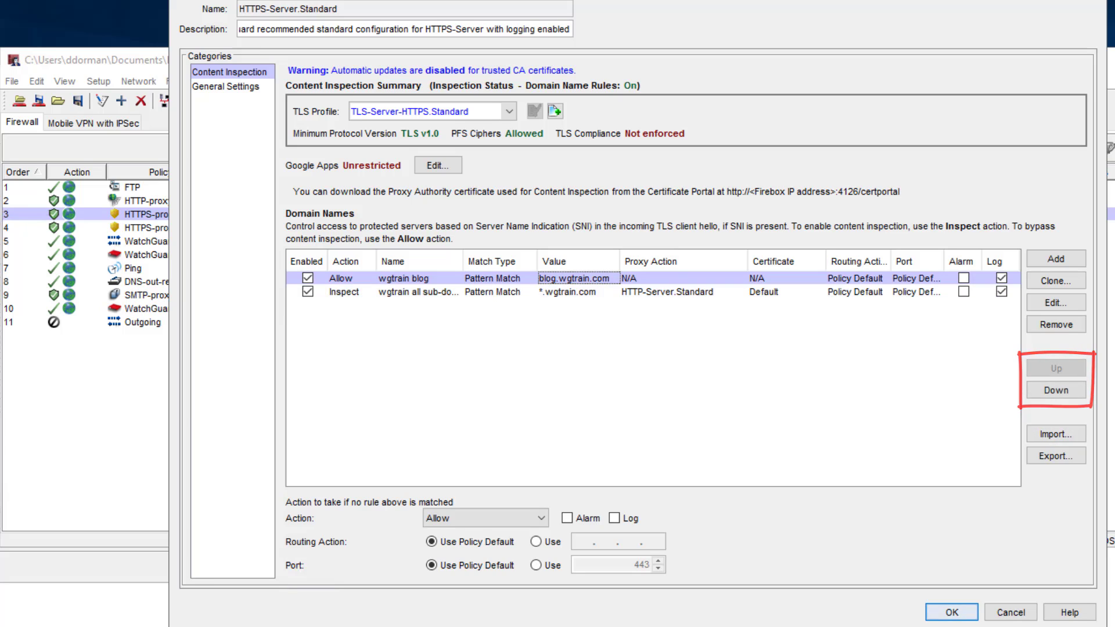